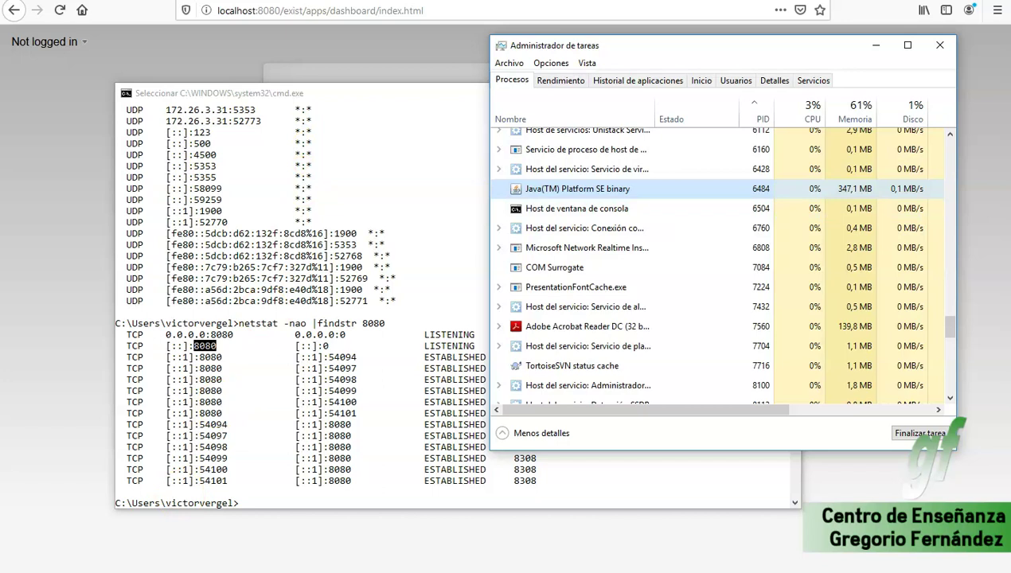
# Step: Close the Administrador de tareas and command prompt windows covering the eXist-db dashboard
pyautogui.click(594, 569)
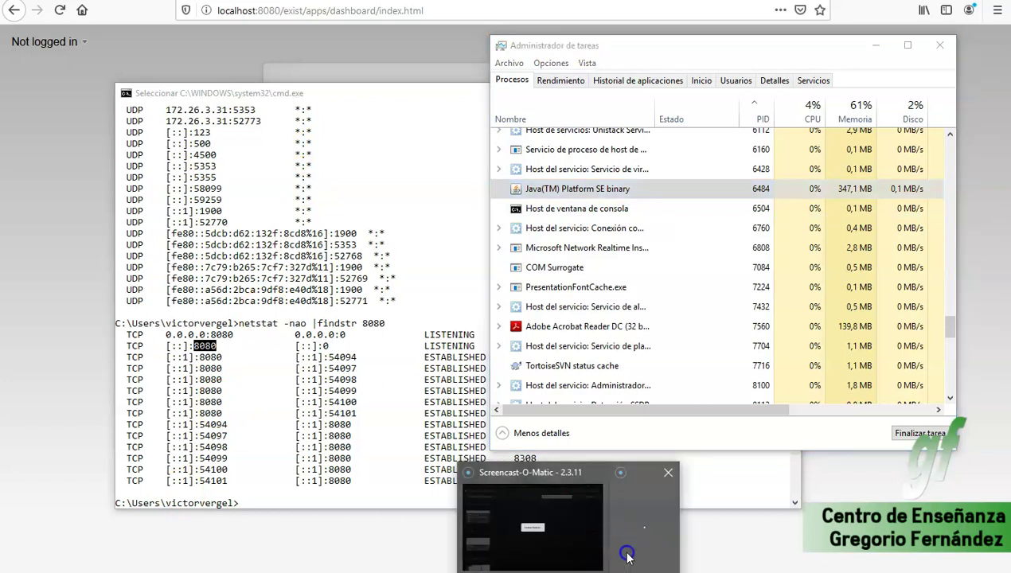
pyautogui.click(939, 45)
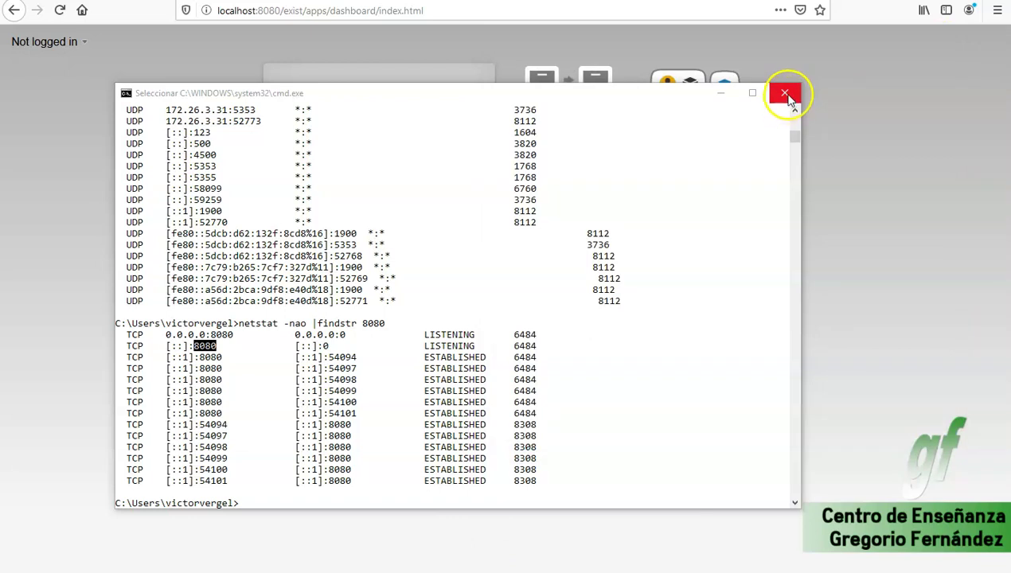
pyautogui.click(786, 97)
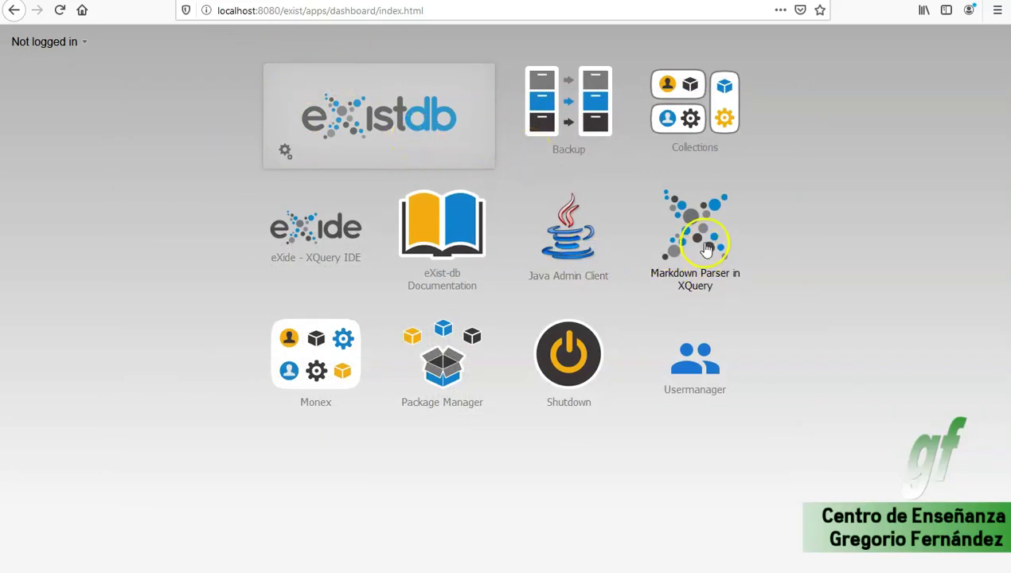
# Step: Download the Java Admin Client's exist.jnlp file from the dashboard and open its download folder
pyautogui.click(570, 249)
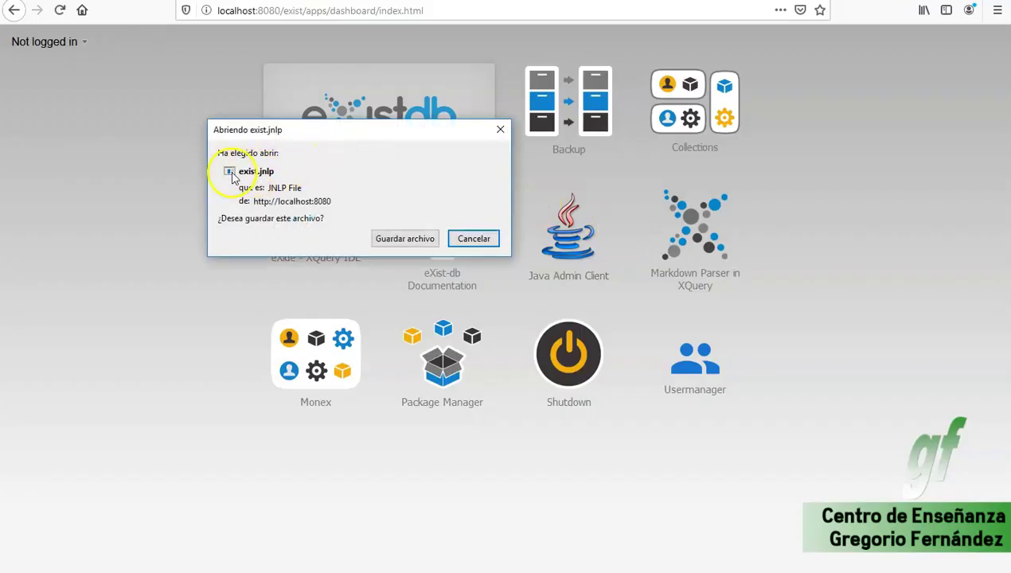
pyautogui.click(406, 238)
pyautogui.click(901, 9)
pyautogui.click(899, 46)
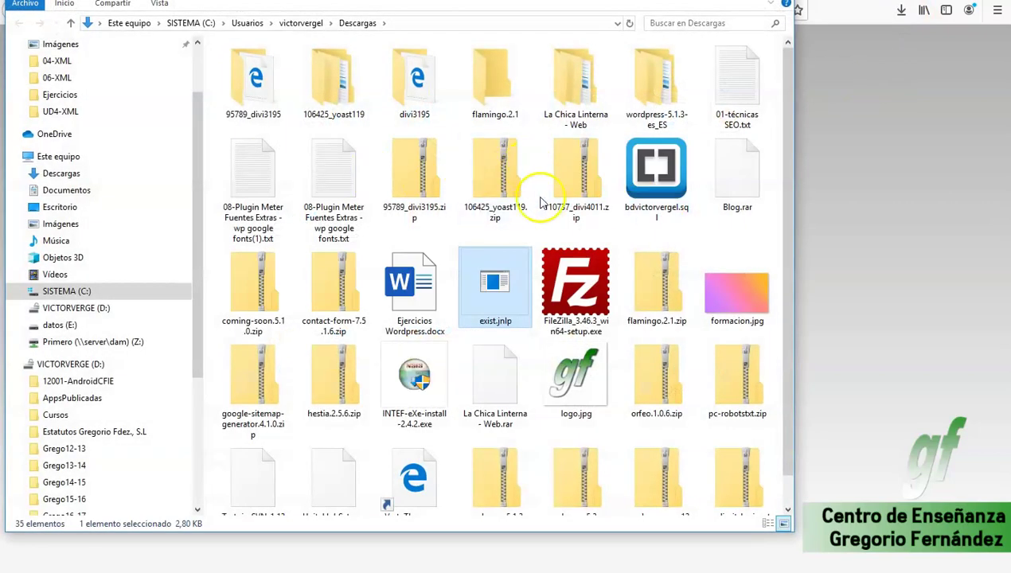
# Step: Copy exist.jnlp from Descargas to Escritorio, then open Escritorio and select the copied file
pyautogui.moveTo(487, 293); pyautogui.dragTo(80, 206)
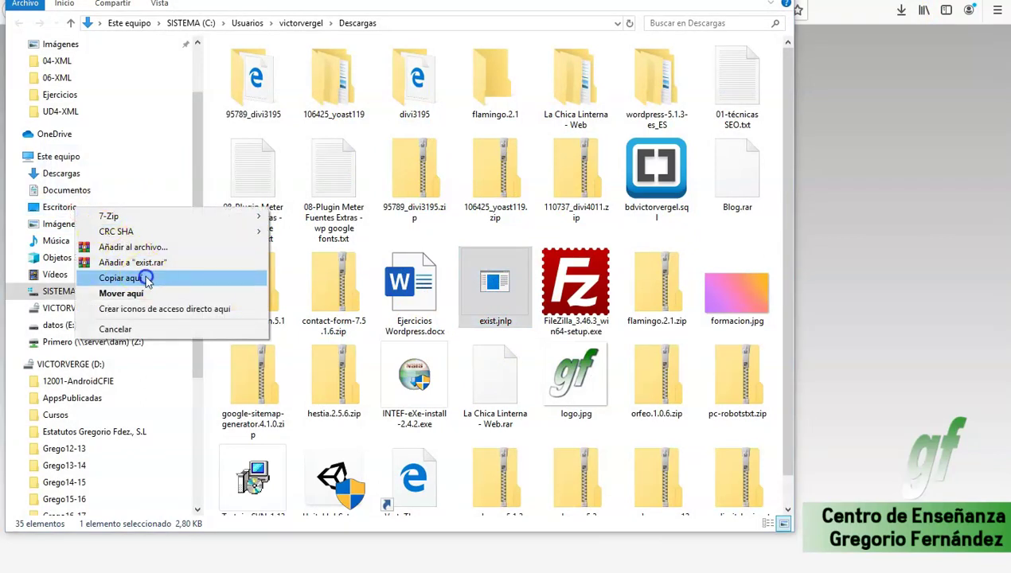
pyautogui.click(146, 279)
pyautogui.click(63, 207)
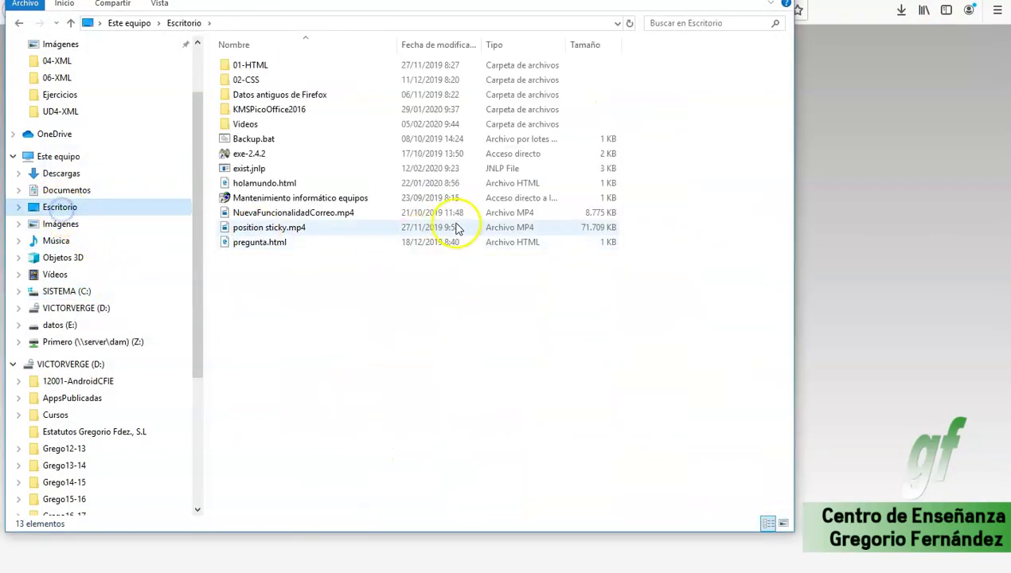
pyautogui.click(260, 167)
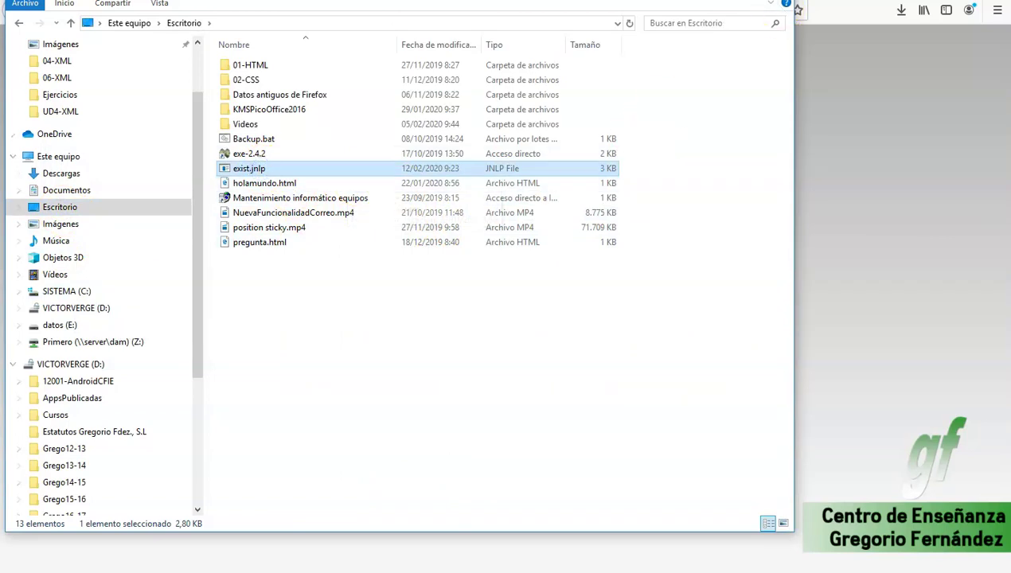
# Step: Try to run exist.jnlp from the desktop, postponing the Java update and choosing not to be asked again until the next one
pyautogui.moveTo(630, 0); pyautogui.dragTo(822, 60)
pyautogui.doubleClick(446, 237)
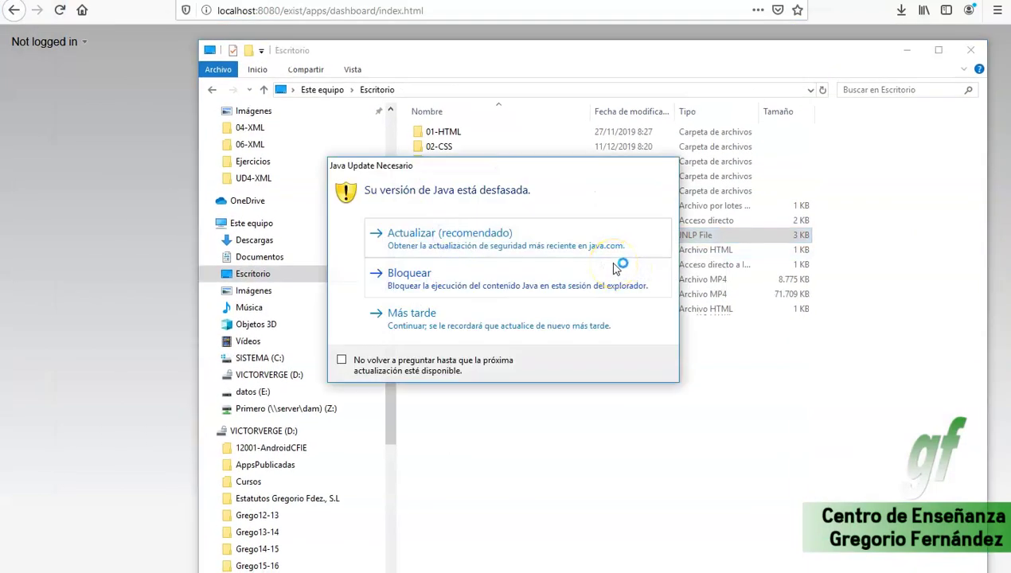
pyautogui.moveTo(411, 166); pyautogui.dragTo(602, 156)
pyautogui.click(660, 225)
pyautogui.click(553, 351)
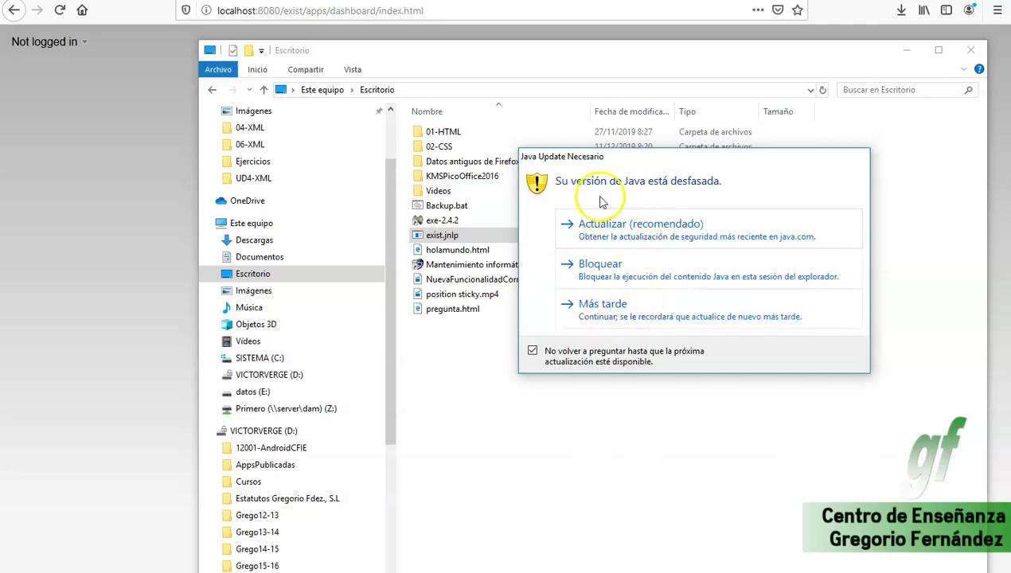
pyautogui.click(619, 310)
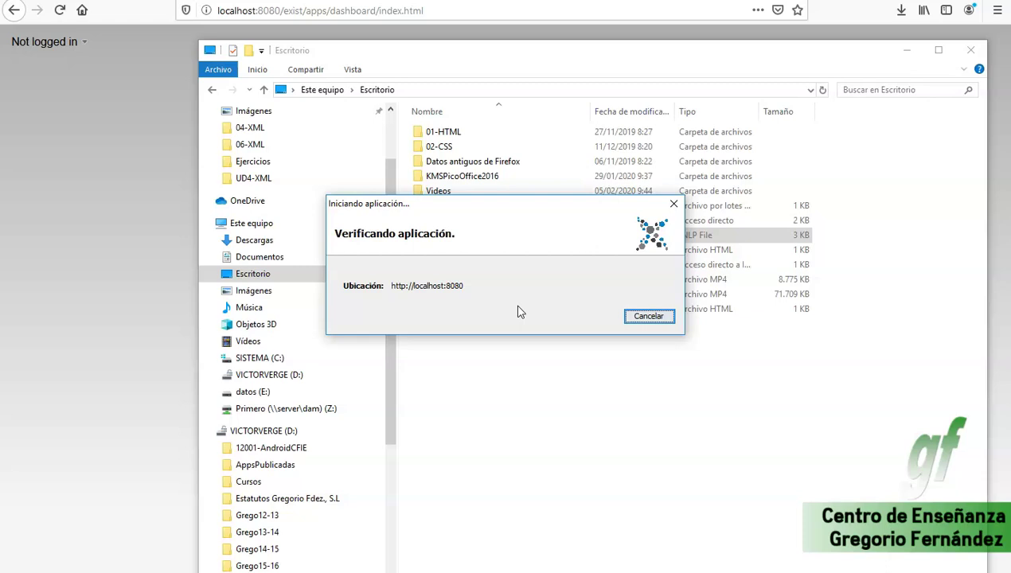
pyautogui.moveTo(510, 133); pyautogui.dragTo(694, 90)
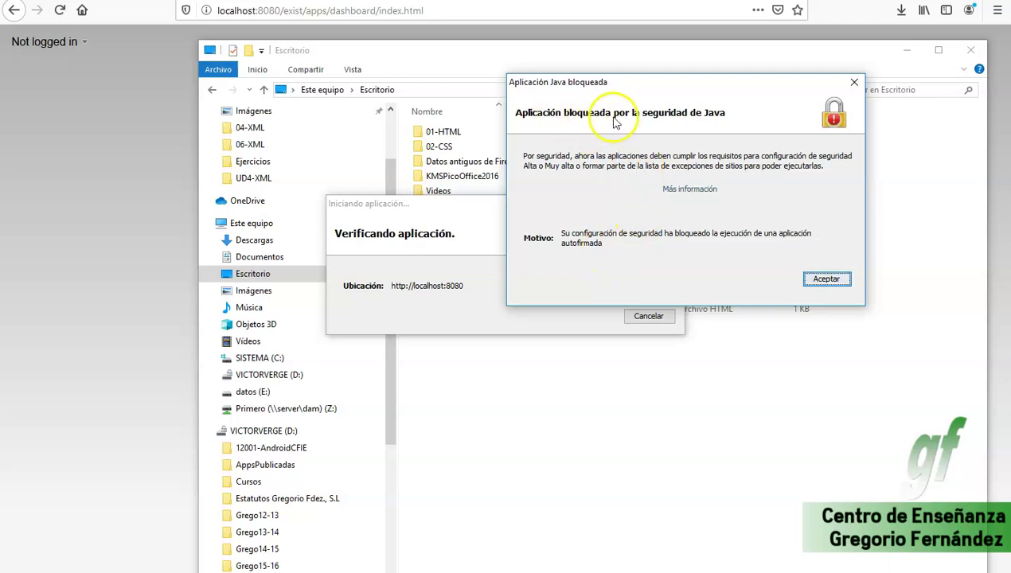
pyautogui.click(823, 279)
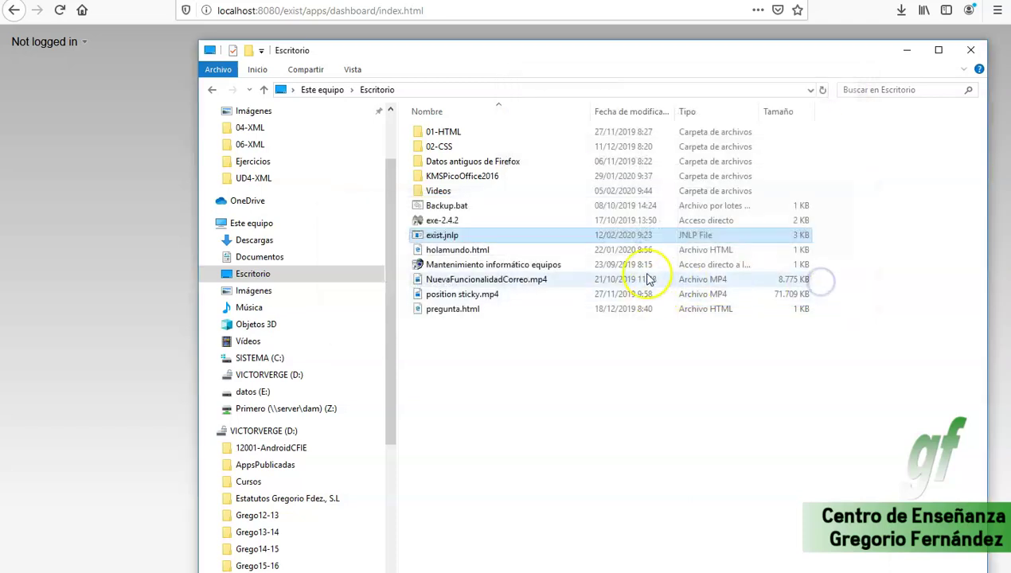
# Step: Open the Java configuration application and inspect the site exception list in its security settings
pyautogui.click(598, 288)
pyautogui.press('super')
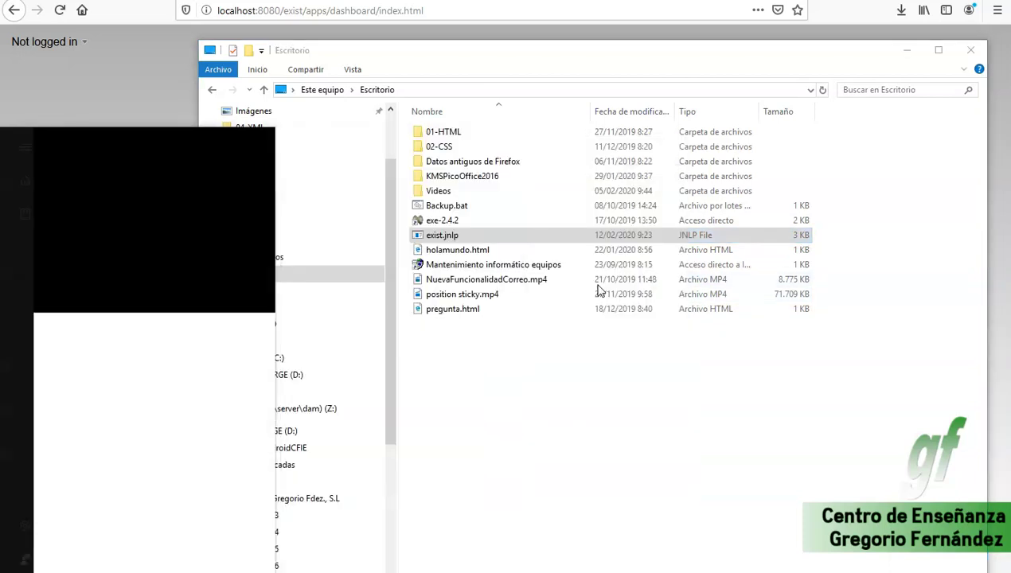
pyautogui.write('java')
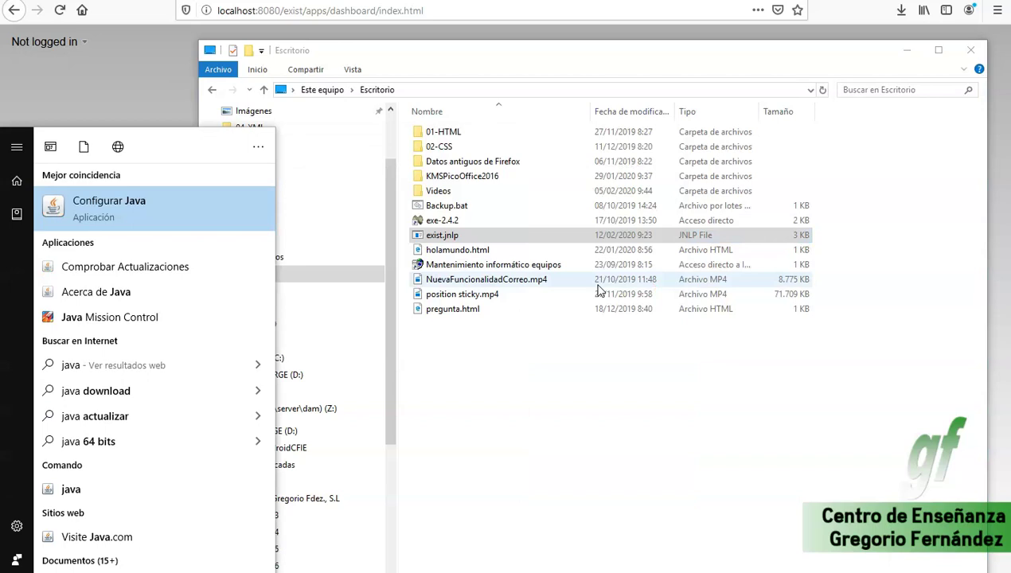
pyautogui.click(122, 205)
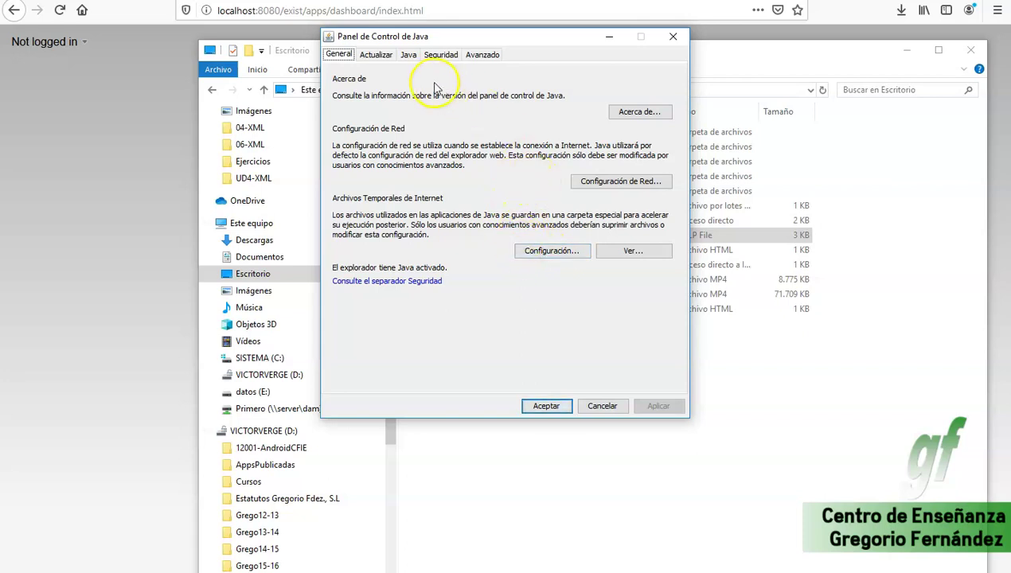
pyautogui.click(441, 54)
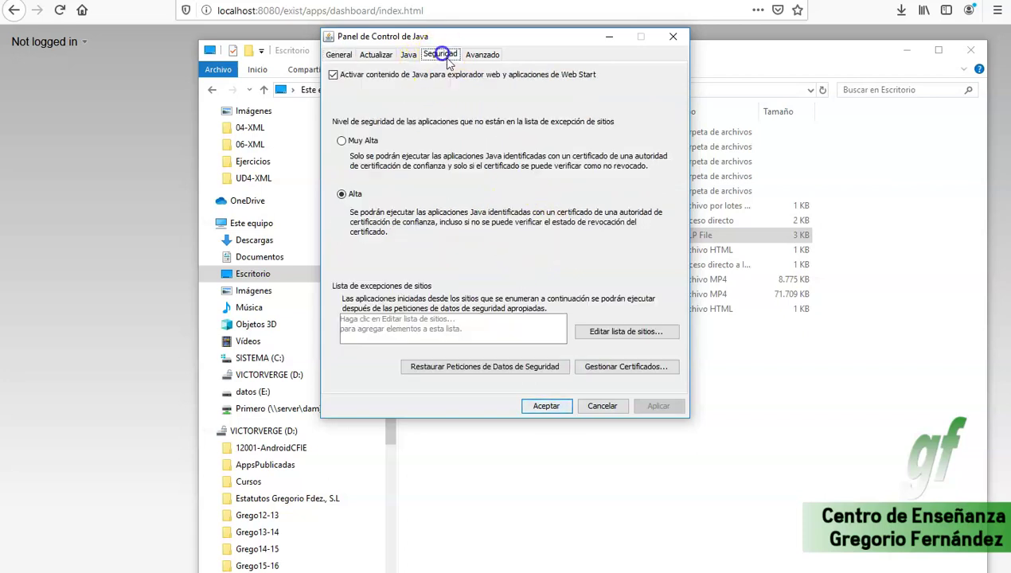
pyautogui.click(617, 334)
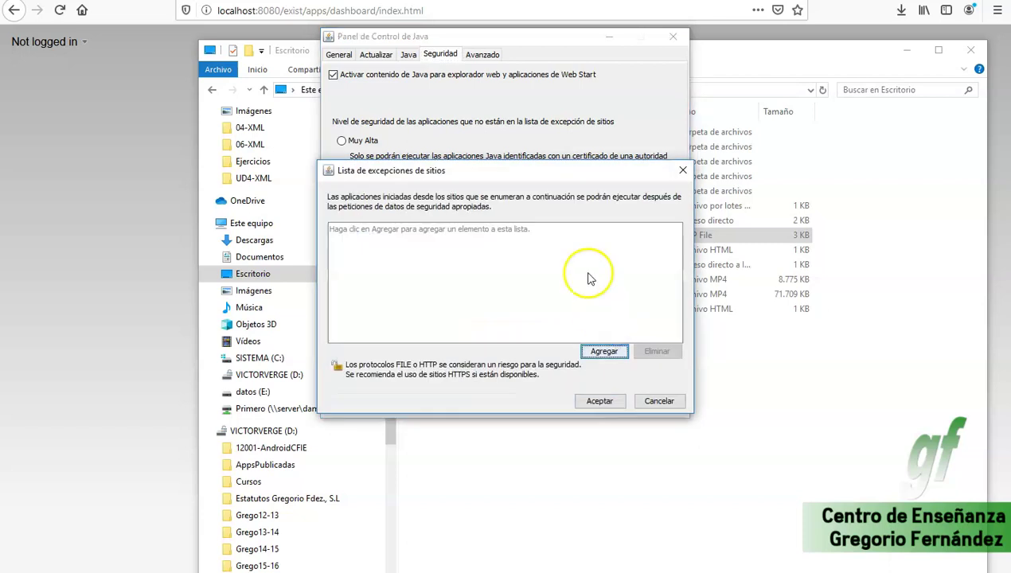
pyautogui.click(682, 173)
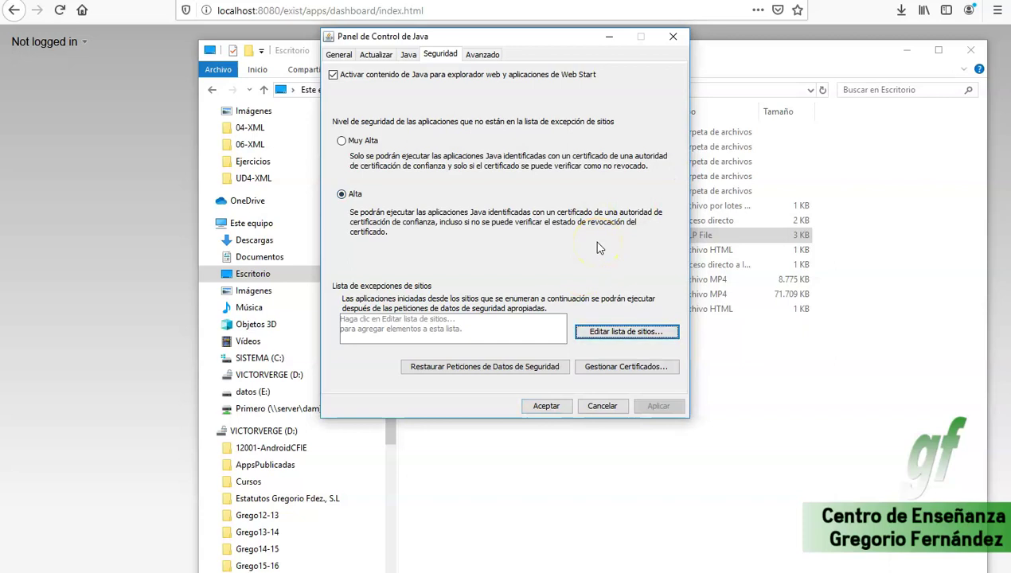
# Step: Disable automatic checking for Java updates and confirm not to check
pyautogui.click(489, 54)
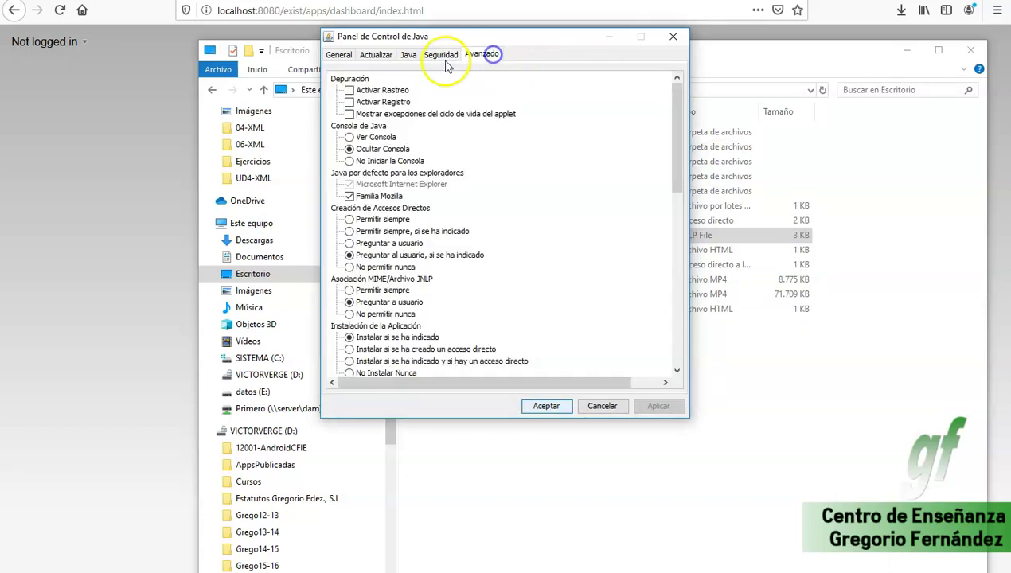
pyautogui.click(409, 55)
pyautogui.click(372, 57)
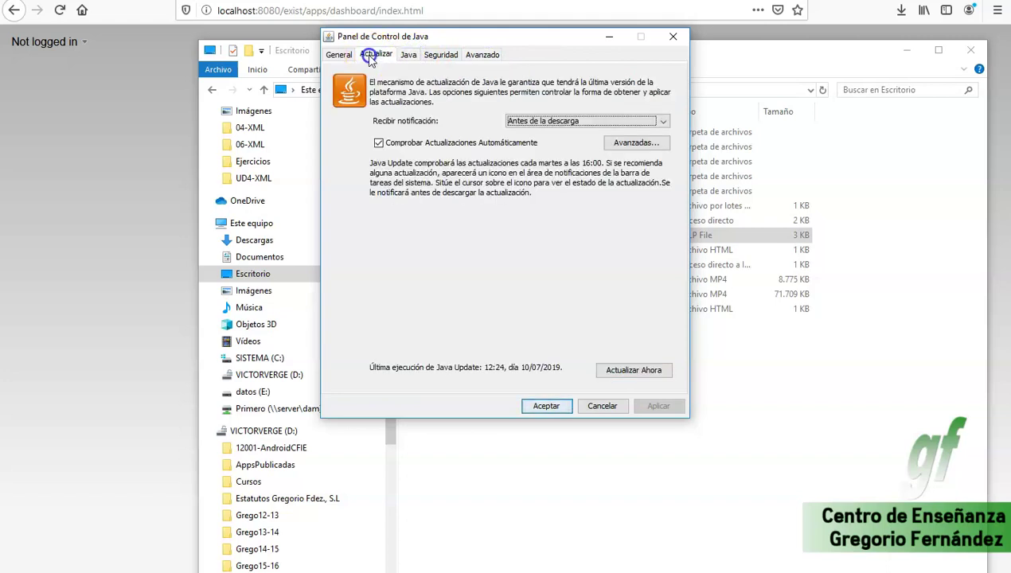
pyautogui.click(429, 143)
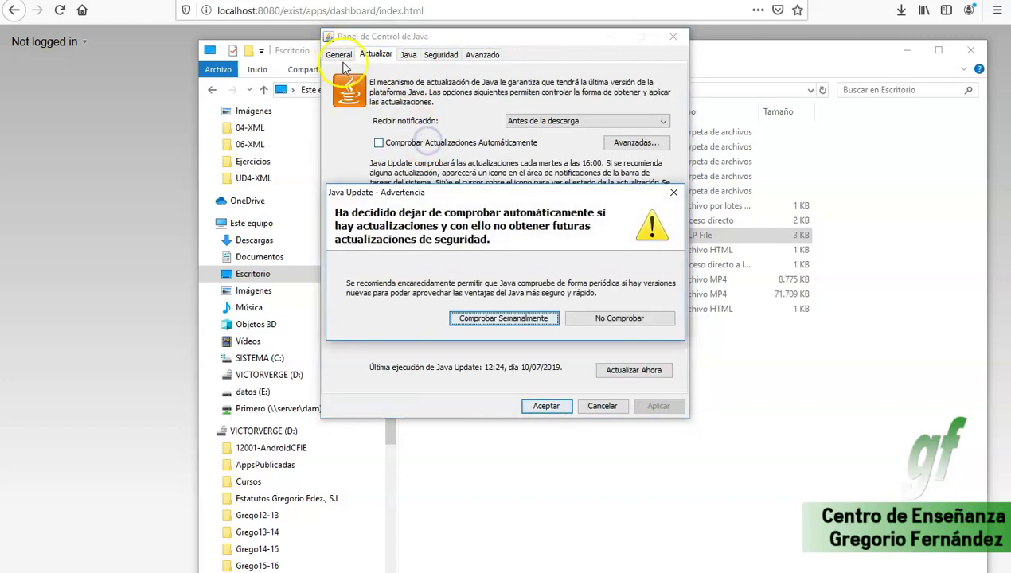
pyautogui.click(605, 320)
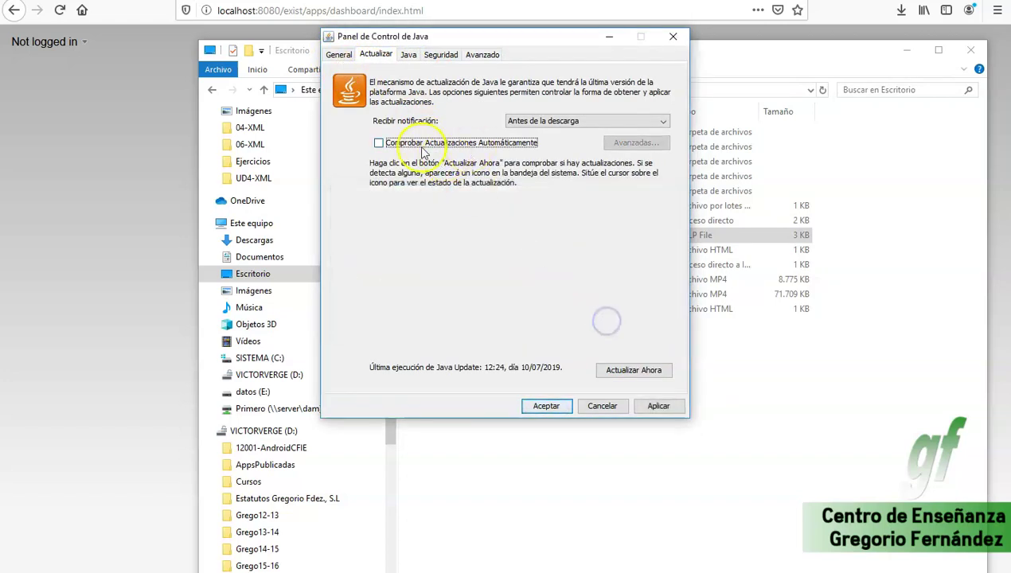
pyautogui.click(339, 54)
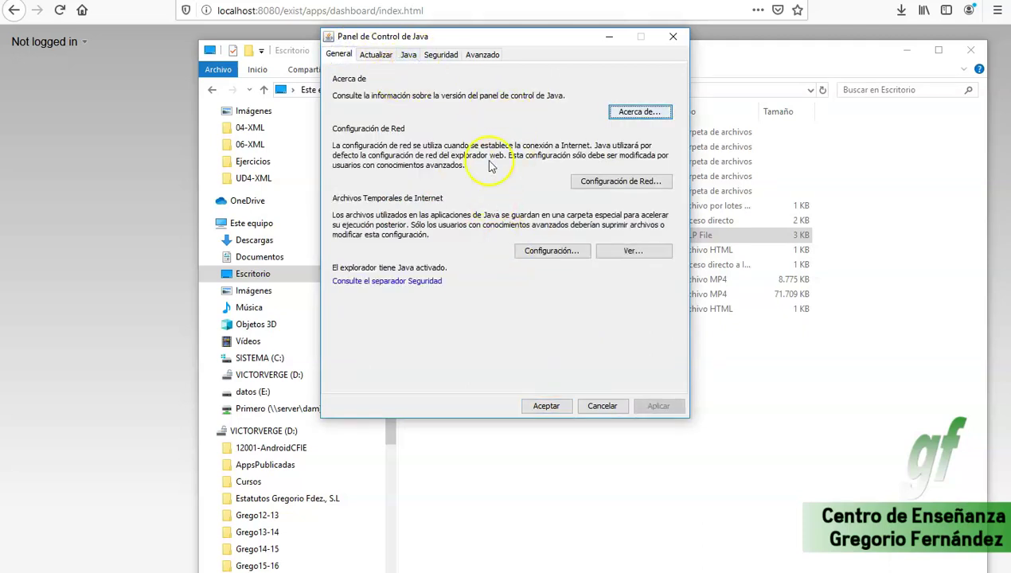
pyautogui.click(450, 55)
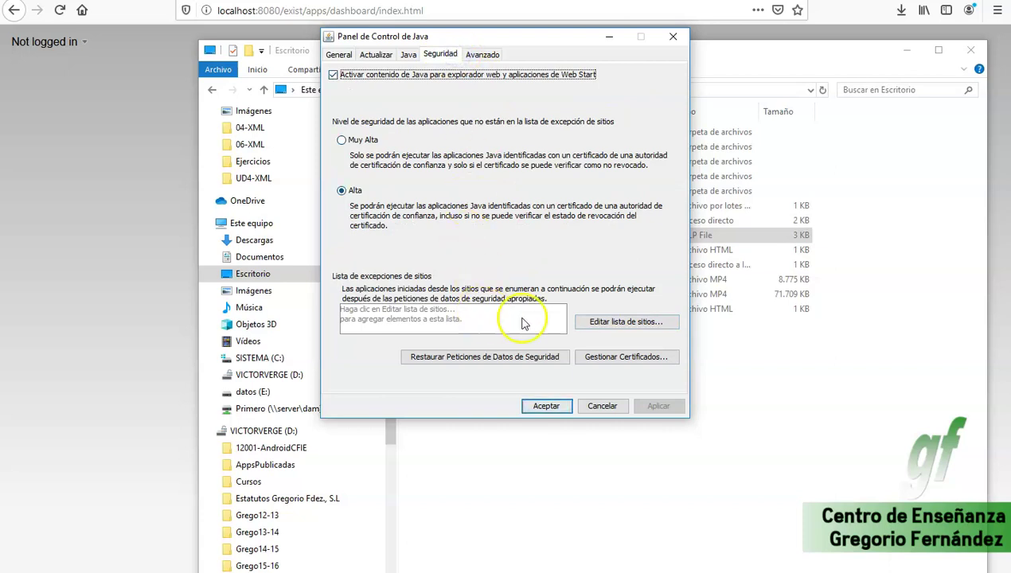
pyautogui.click(626, 322)
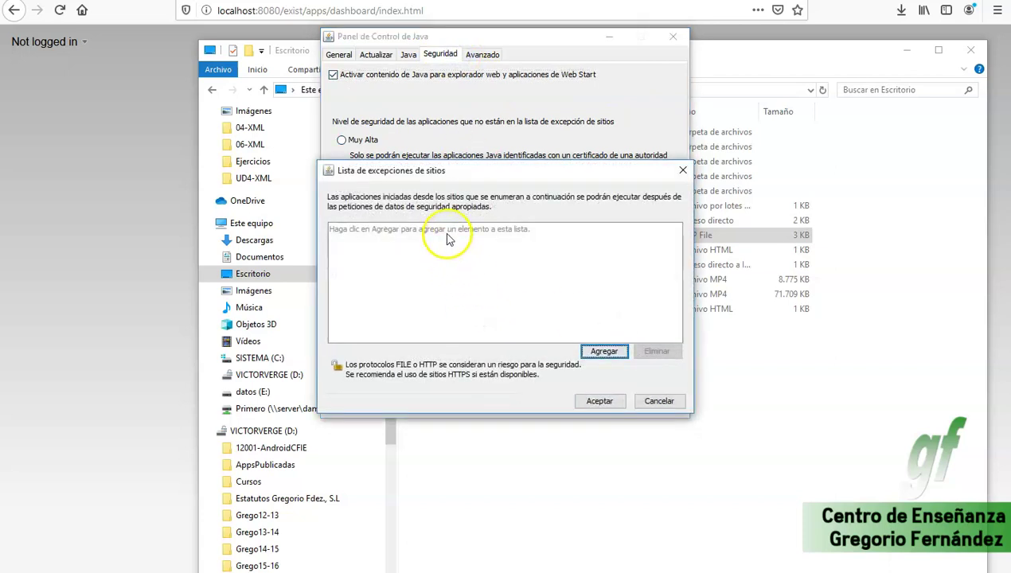
pyautogui.click(604, 351)
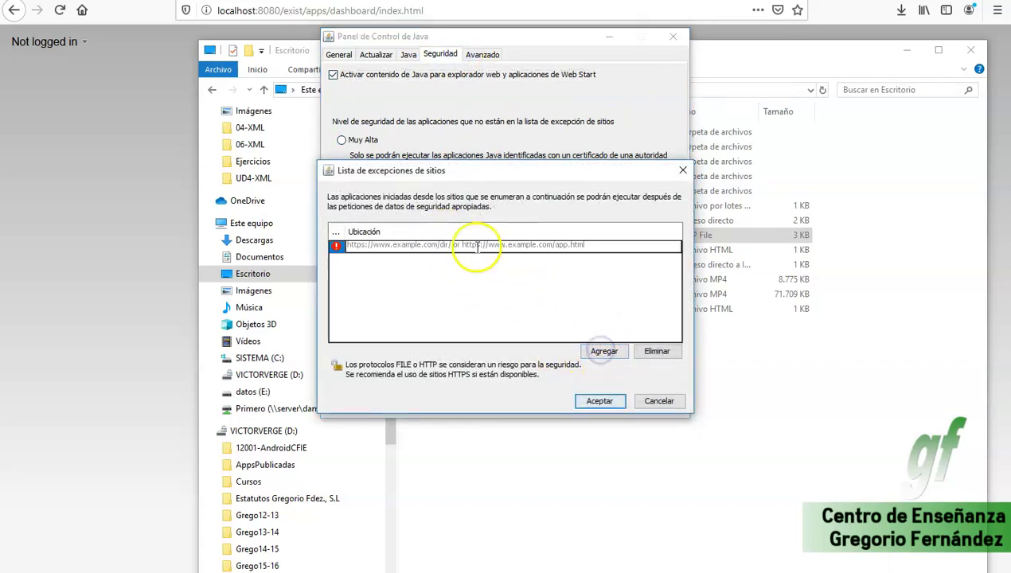
pyautogui.write('https://localhost:8080')
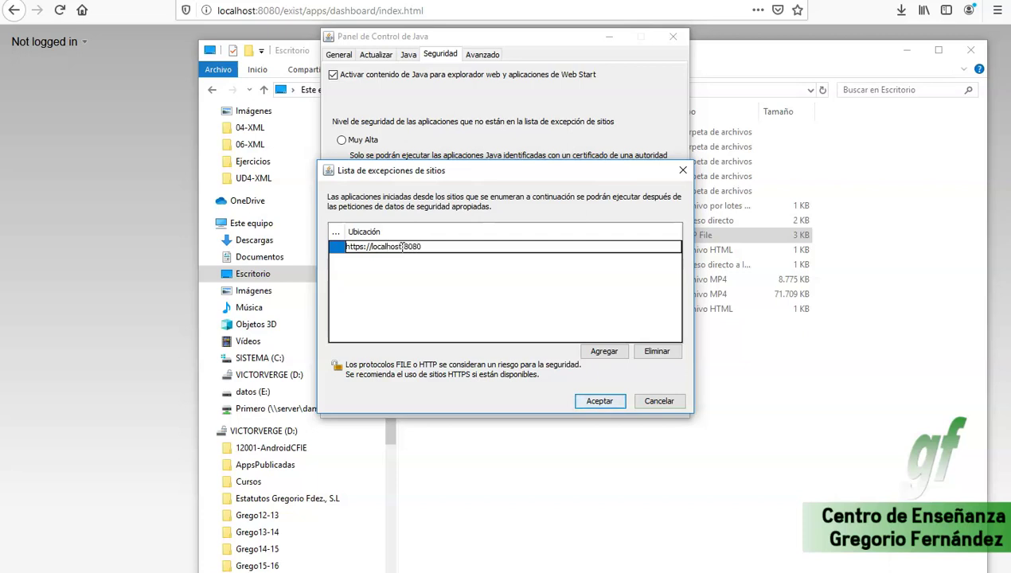
pyautogui.press('Return')
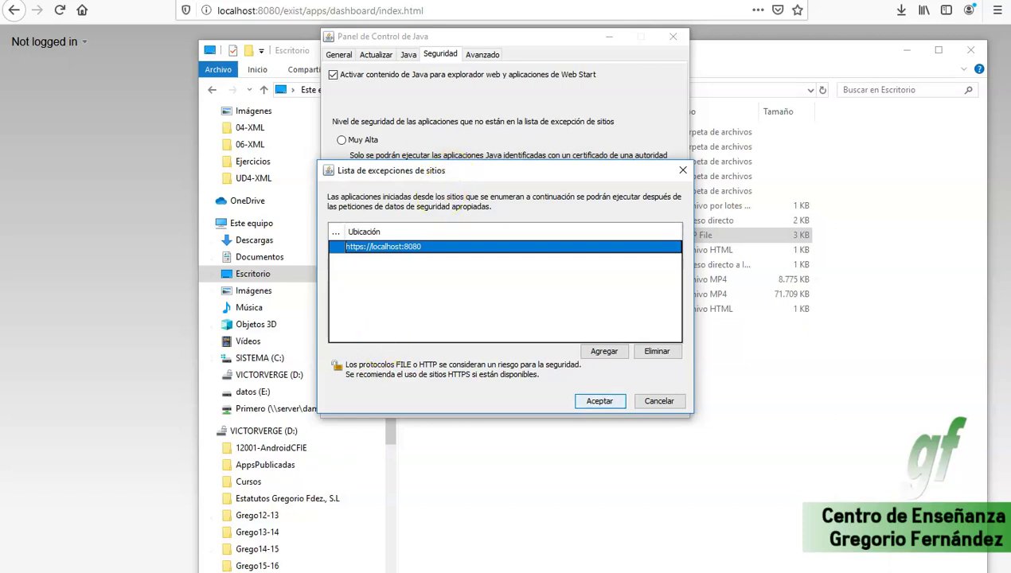
# Step: Switch to the browser and copy localhost:8080 from the dashboard's address
pyautogui.click(565, 509)
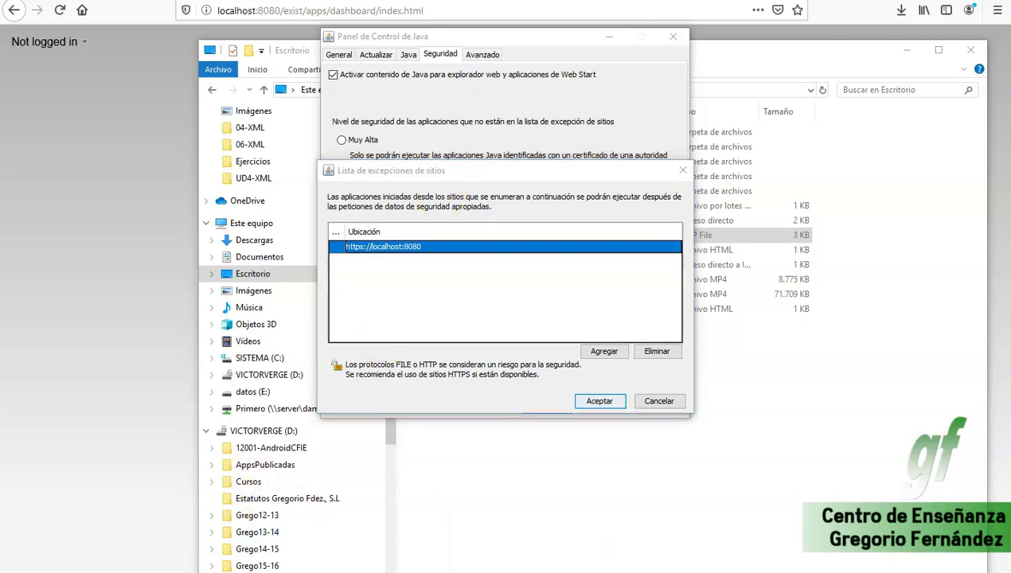
pyautogui.click(281, 18)
pyautogui.moveTo(278, 10); pyautogui.dragTo(180, 8)
pyautogui.hotkey('ctrl', 'c')
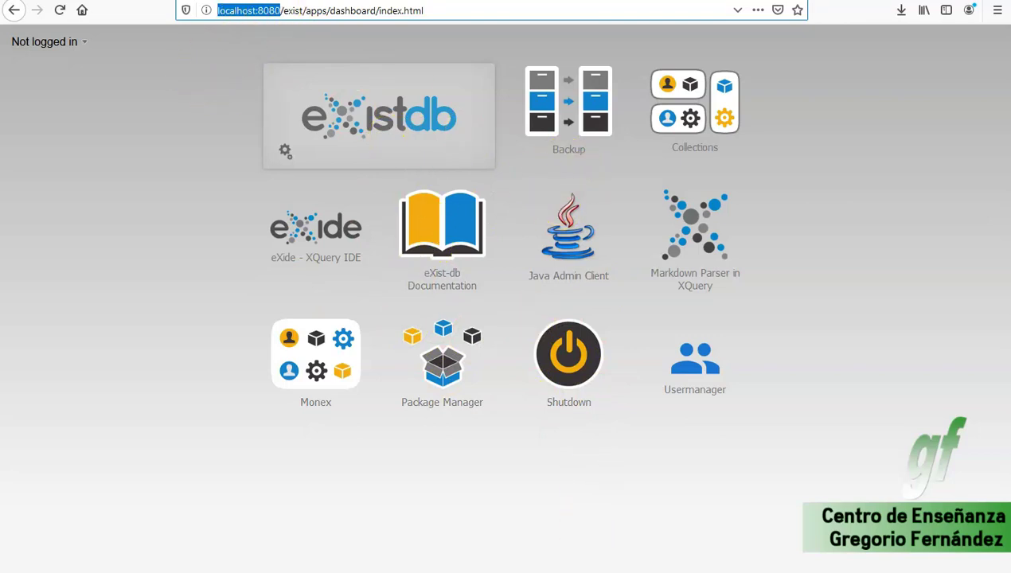
# Step: Launch eXist-db Database from the eXist-db XML Database program group
pyautogui.press('super')
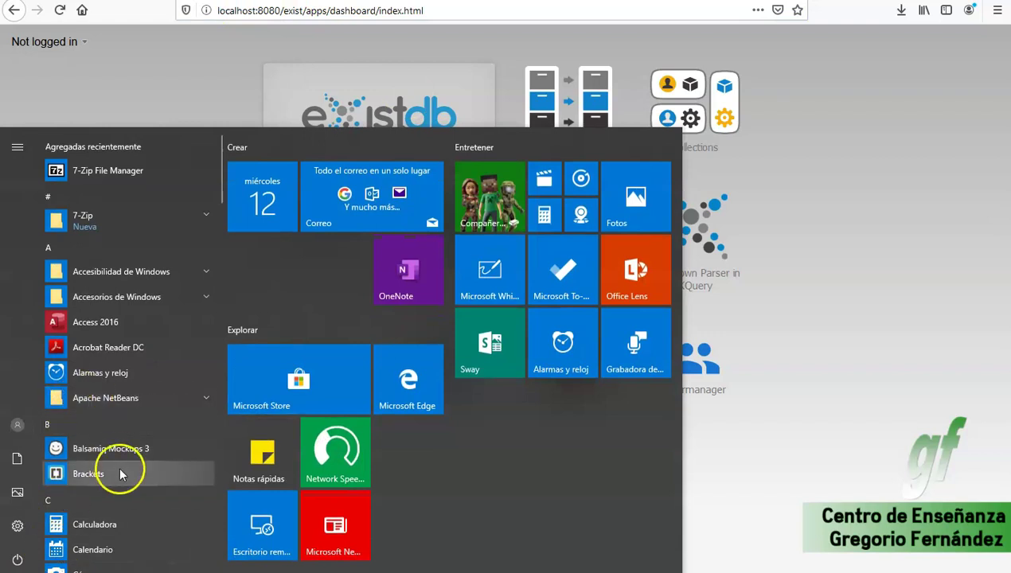
pyautogui.scroll(-5, 119, 467)
pyautogui.scroll(-4, 147, 451)
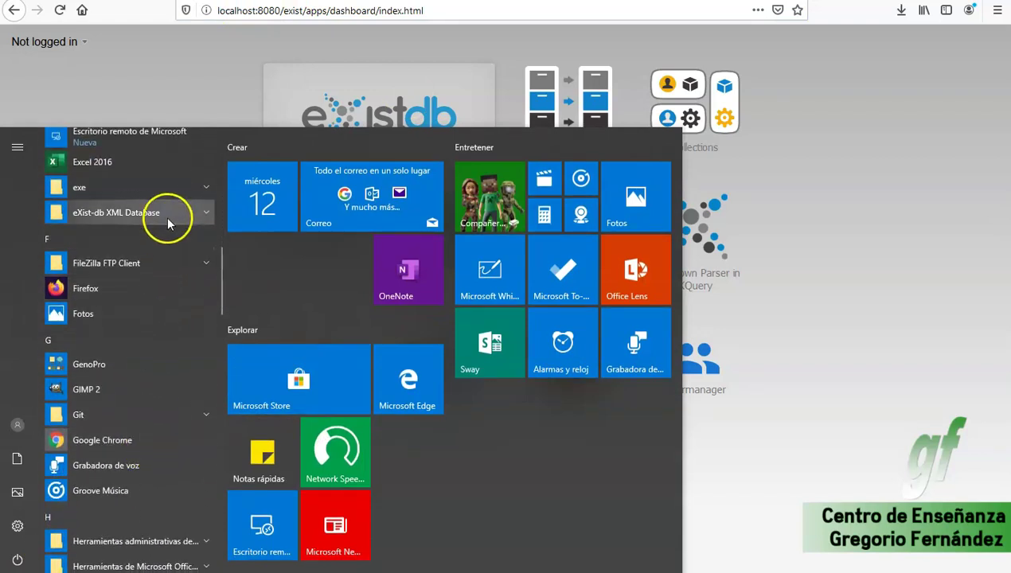
pyautogui.click(167, 214)
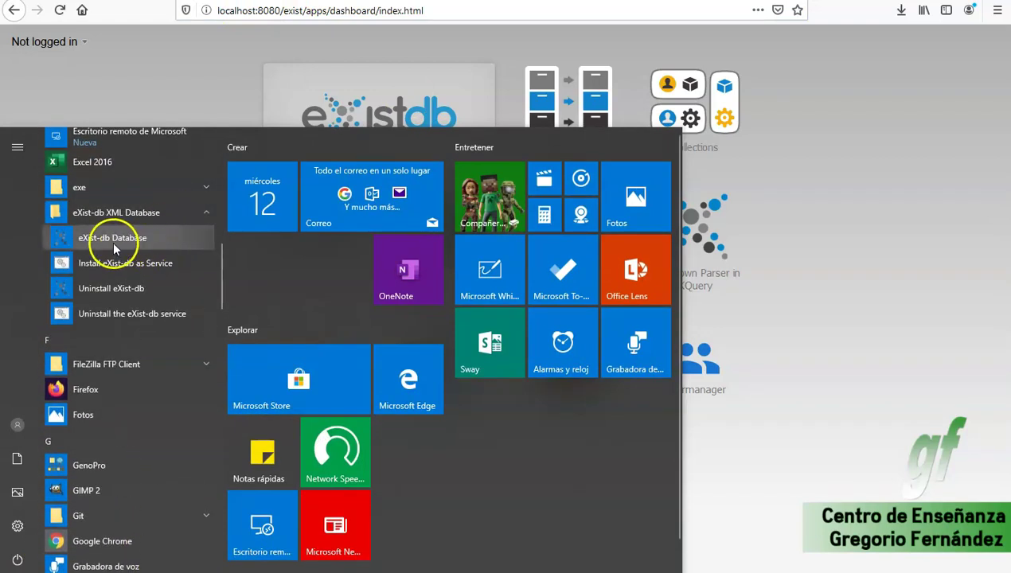
pyautogui.click(125, 235)
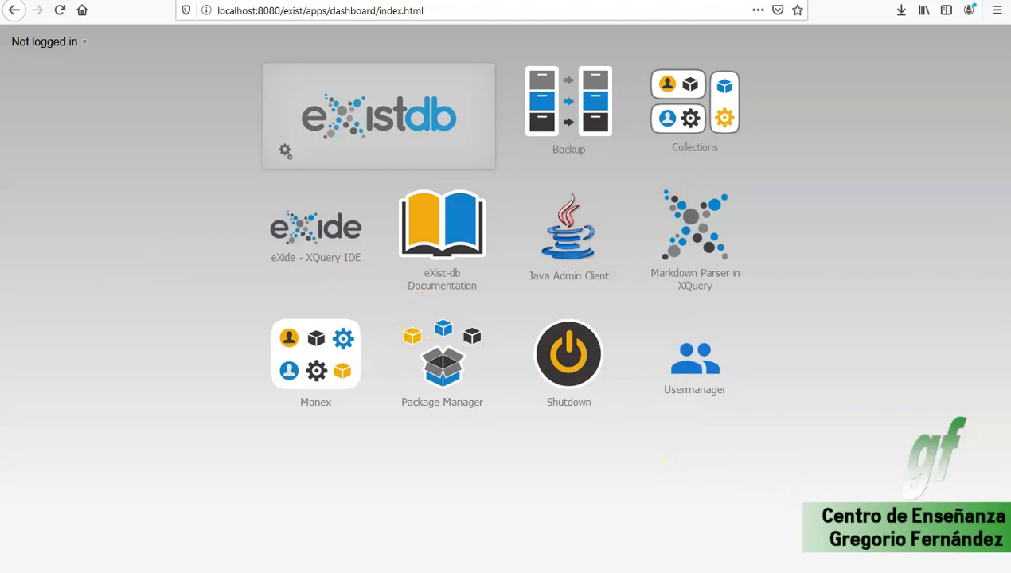
# Step: Open the Java Admin Client from the eXist-db system tray icon
pyautogui.click(881, 569)
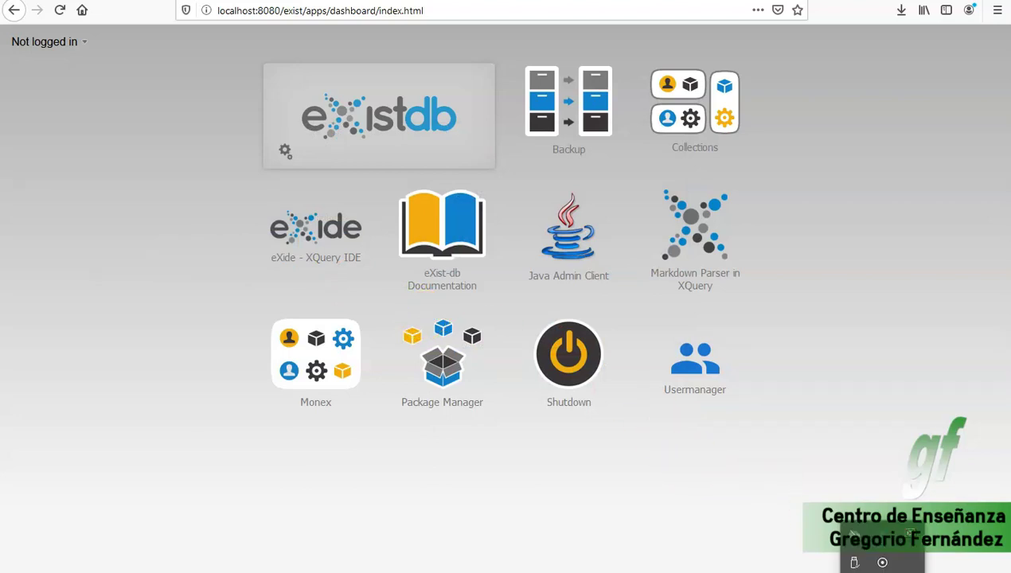
pyautogui.rightClick(888, 544)
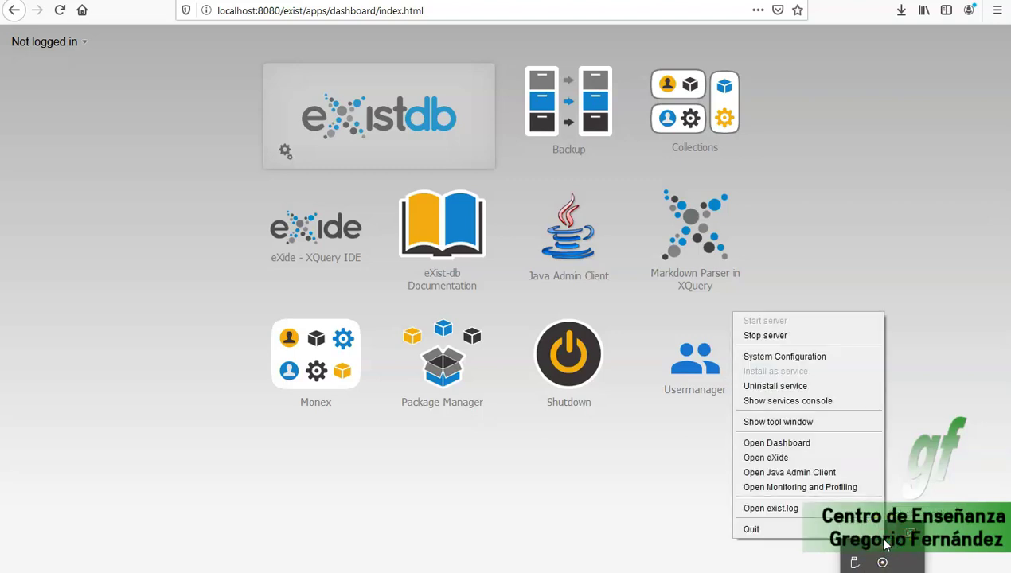
pyautogui.click(839, 473)
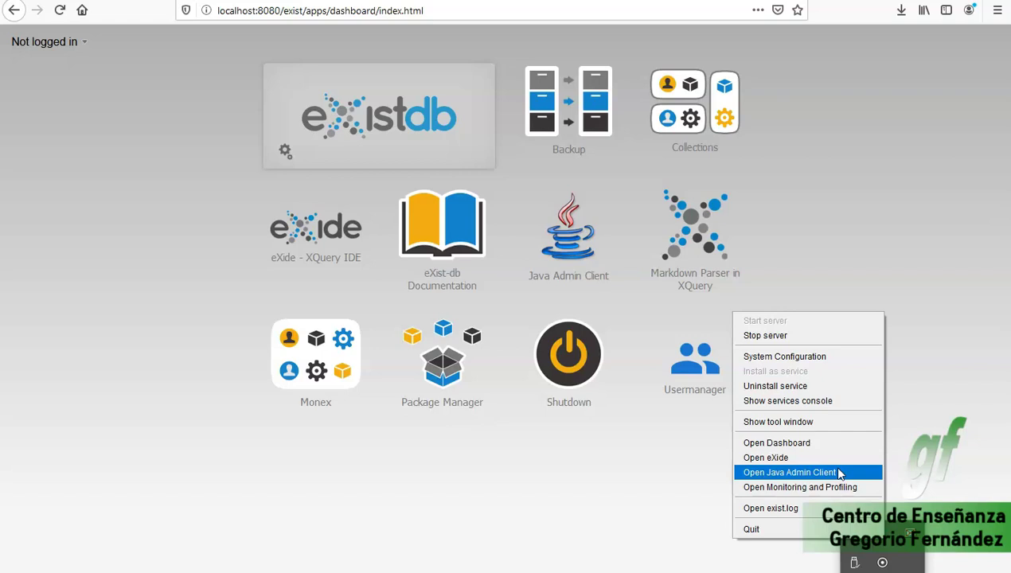
pyautogui.click(771, 466)
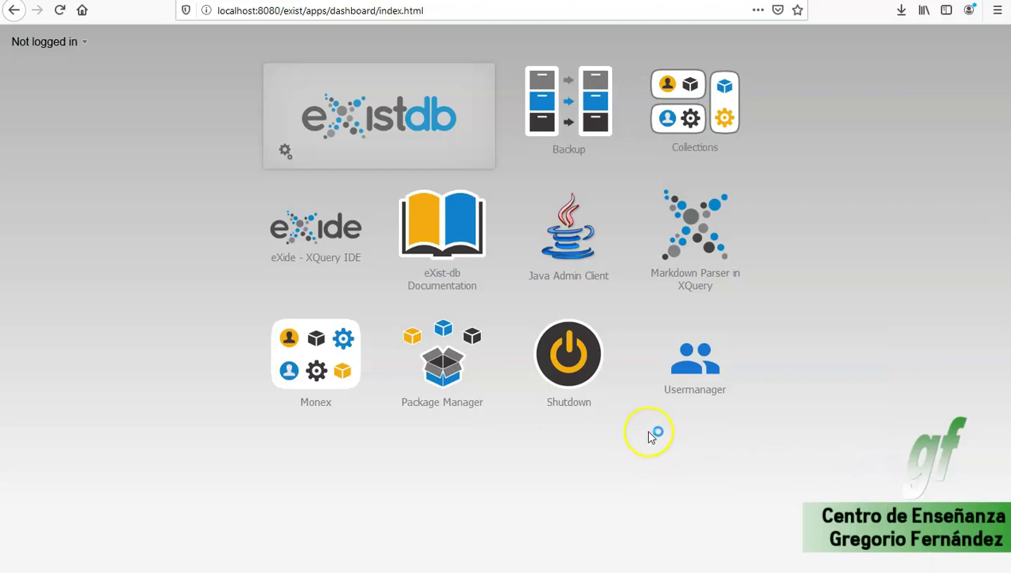
pyautogui.click(270, 38)
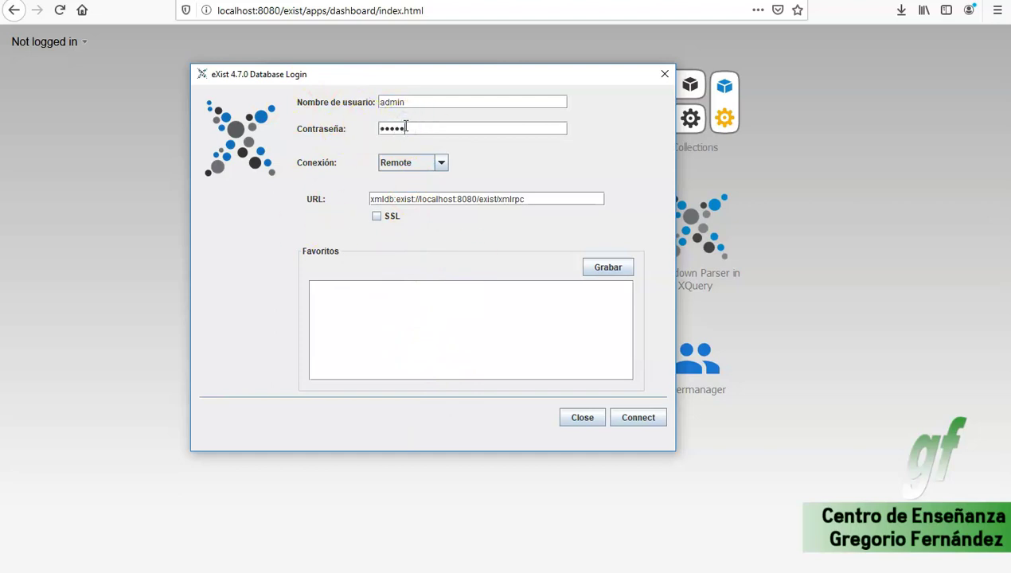
# Step: Switch to the Word notes and find the password written below the Windows services screenshot
pyautogui.hotkey('alt', 'Tab')
pyautogui.press('Escape')
pyautogui.hotkey('alt', 'Tab')
pyautogui.hotkey('alt', 'Tab')
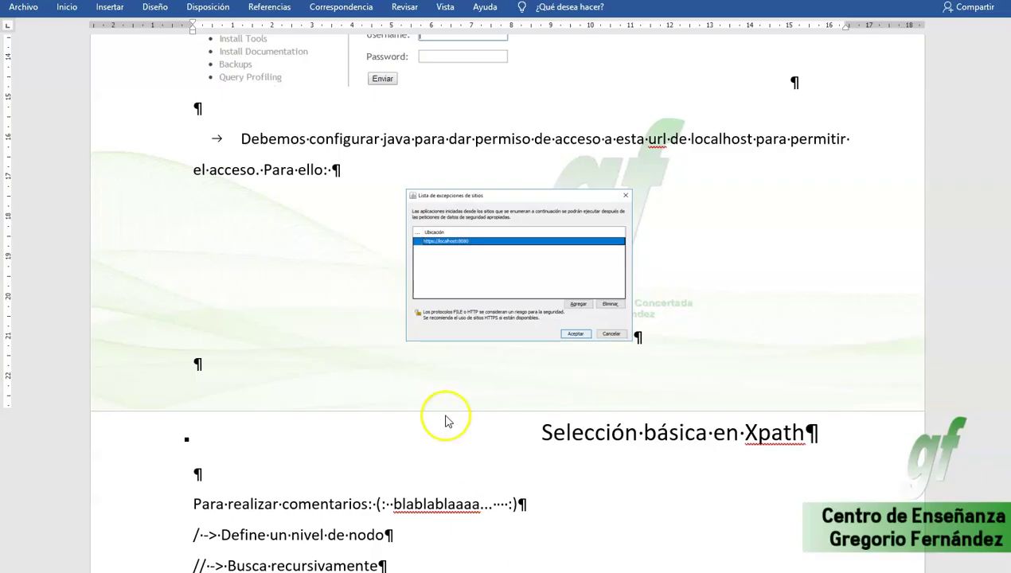
pyautogui.scroll(15, 445, 421)
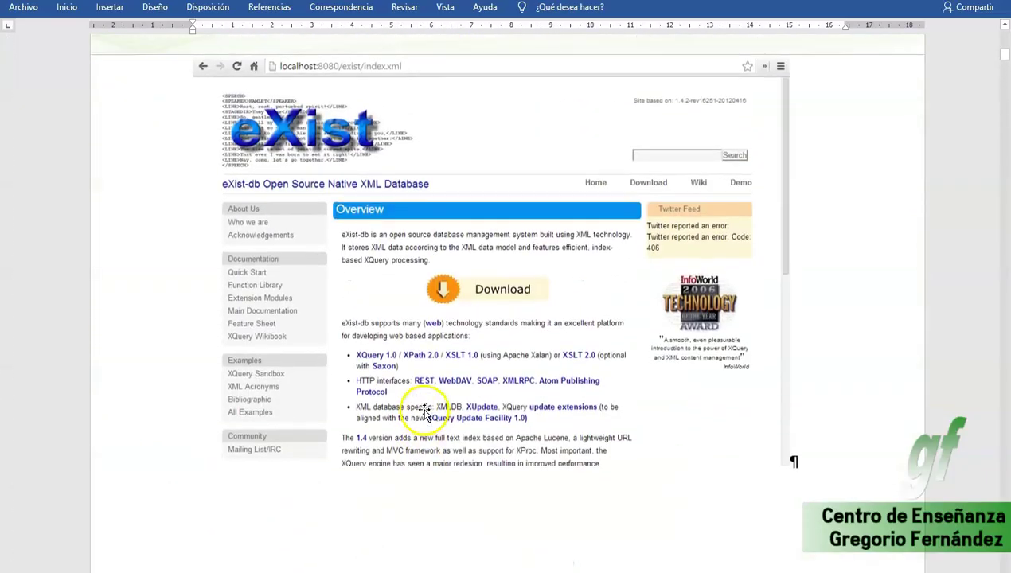
pyautogui.scroll(4, 425, 410)
pyautogui.click(260, 261)
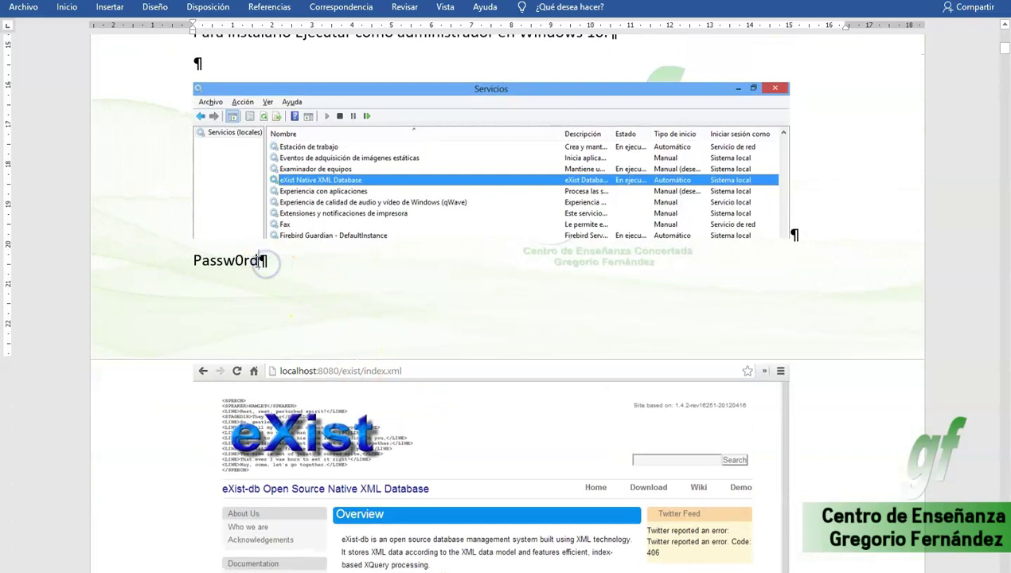
pyautogui.moveTo(265, 261); pyautogui.dragTo(195, 261)
pyautogui.keyDown('ctrl'); pyautogui.scroll(4, 315, 278); pyautogui.keyUp('ctrl')
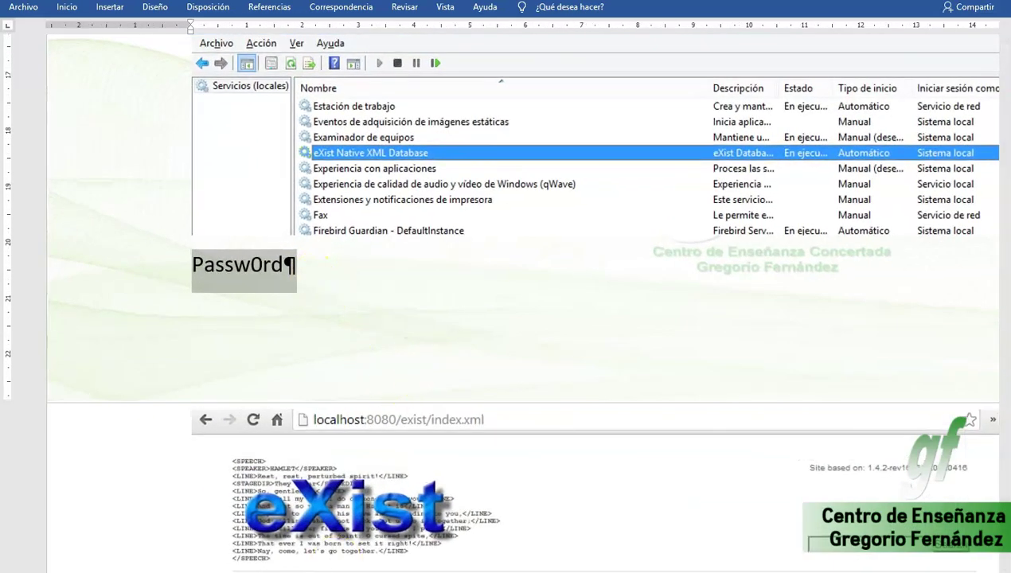
pyautogui.click(587, 561)
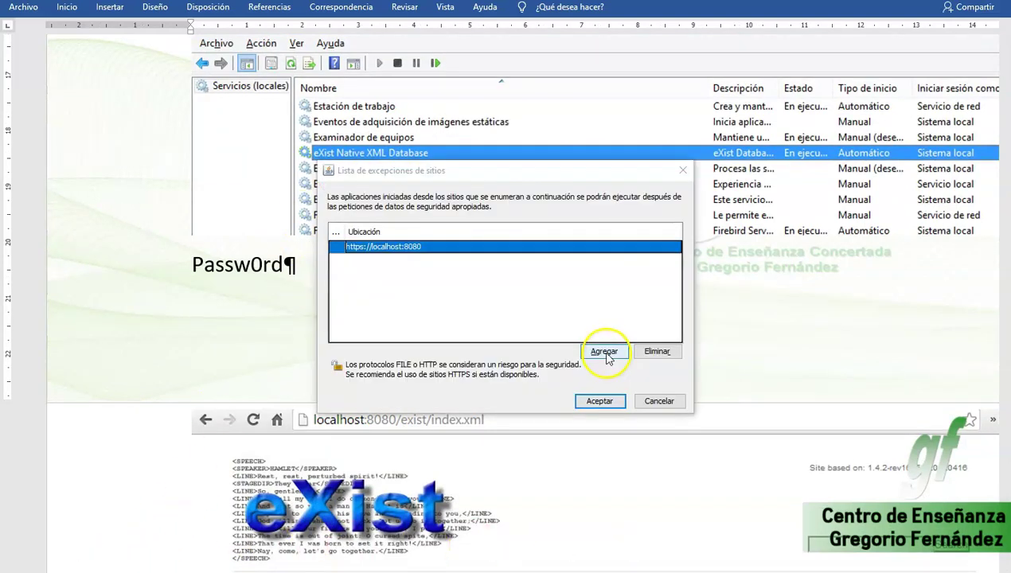
pyautogui.click(603, 351)
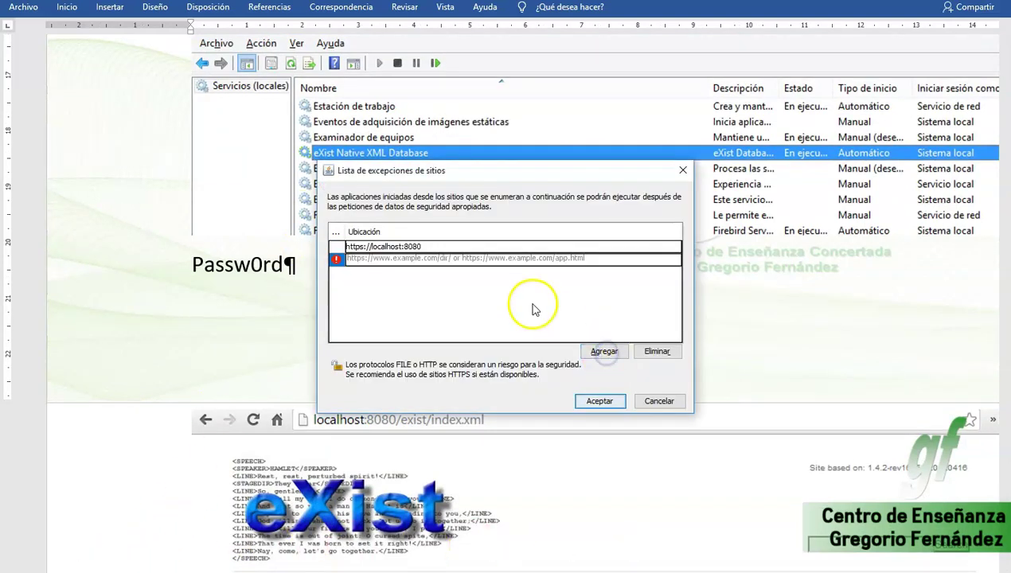
pyautogui.click(415, 246)
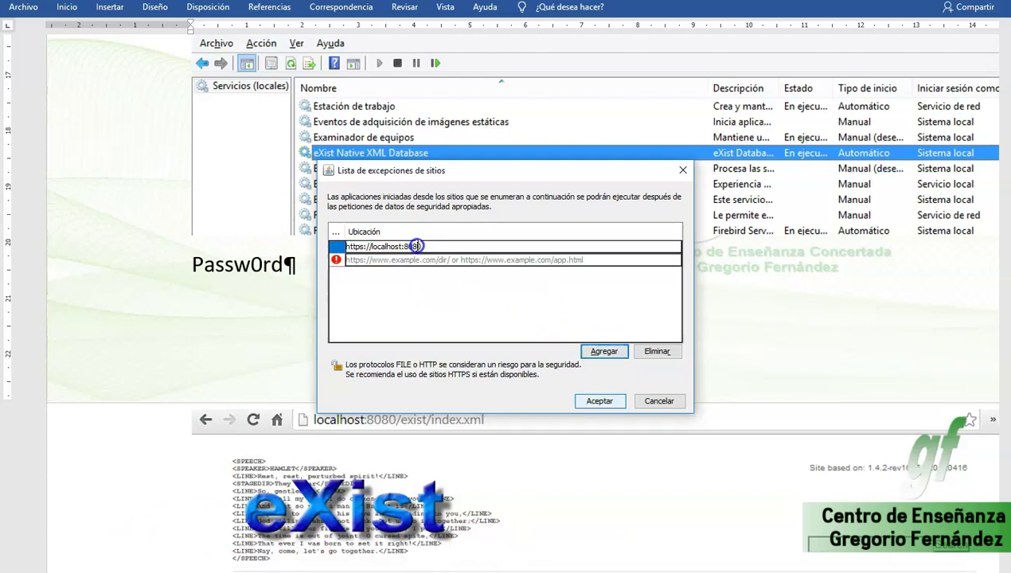
pyautogui.click(379, 262)
pyautogui.click(379, 263)
pyautogui.hotkey('ctrl', 'v')
pyautogui.click(362, 263)
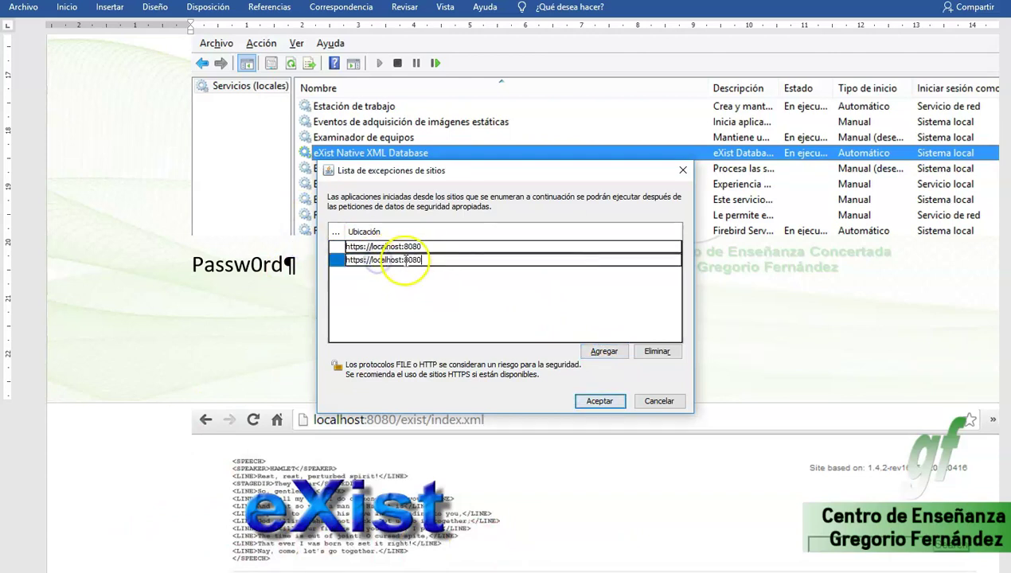
pyautogui.press('BackSpace')
pyautogui.press('Return')
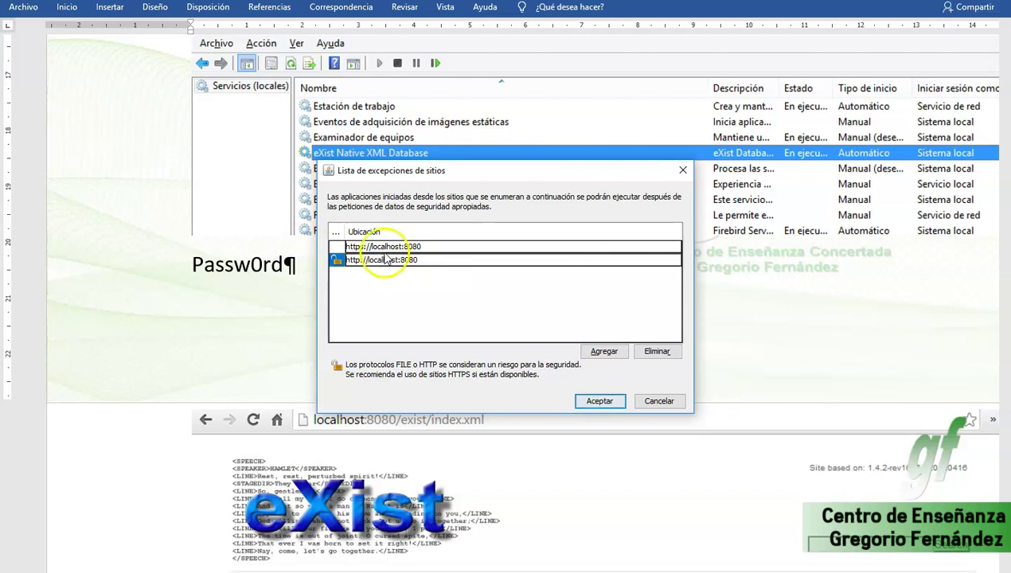
pyautogui.click(587, 372)
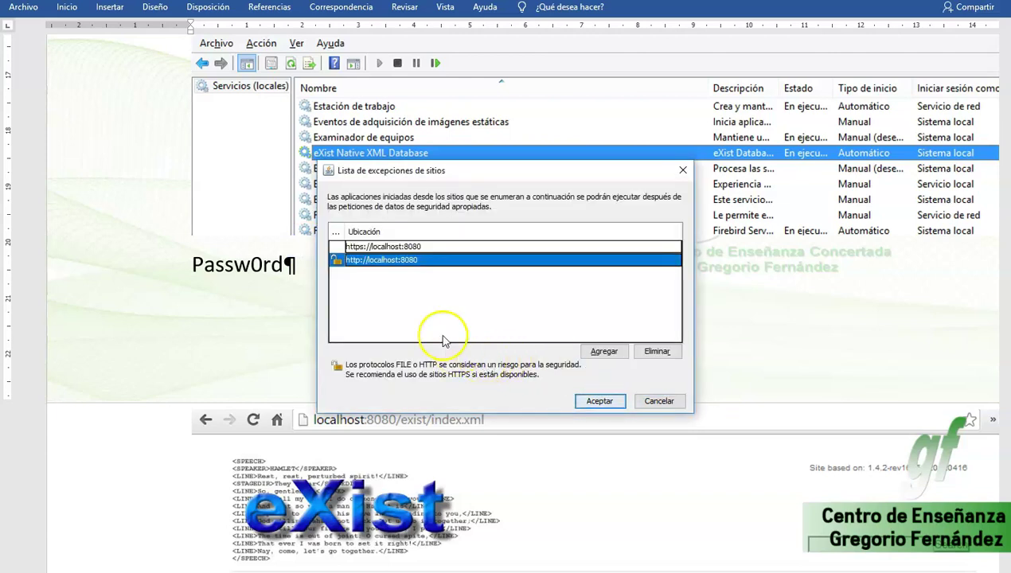
pyautogui.click(575, 404)
pyautogui.click(549, 407)
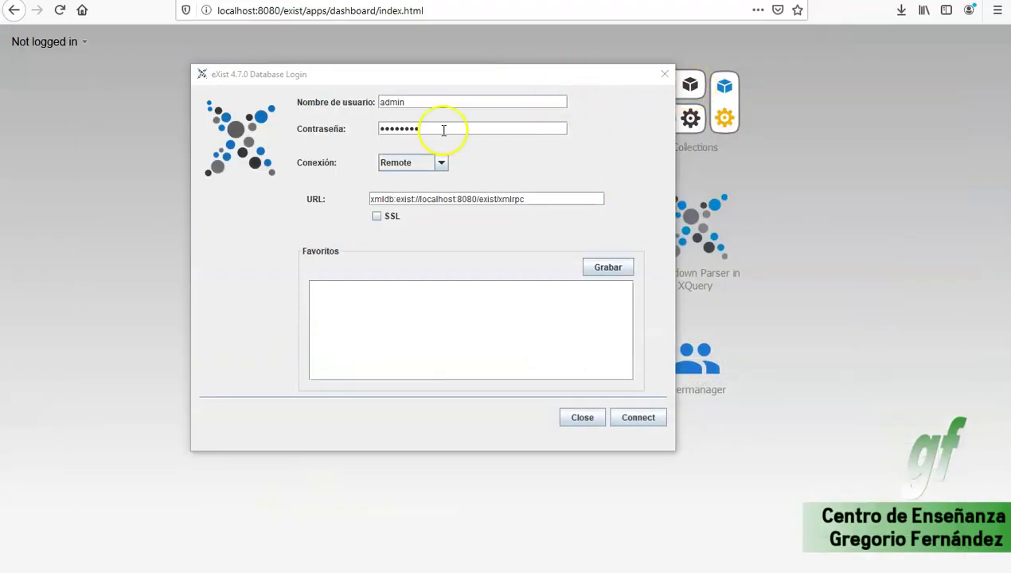
# Step: Log in to the eXist database as admin with the account password over the Remote connection
pyautogui.click(442, 128)
pyautogui.click(634, 417)
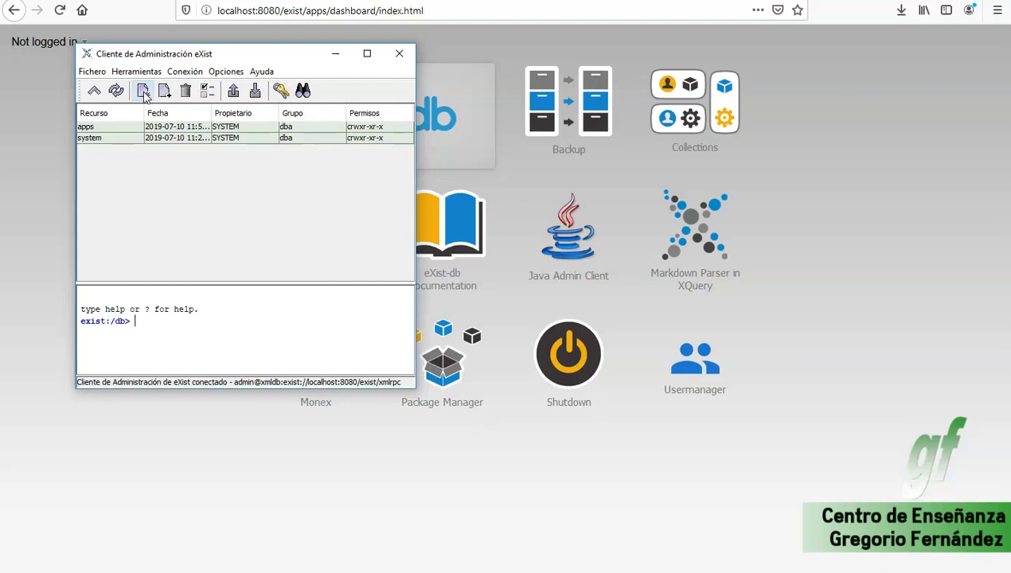
# Step: Create a collection named ejemplos in the database root
pyautogui.click(143, 92)
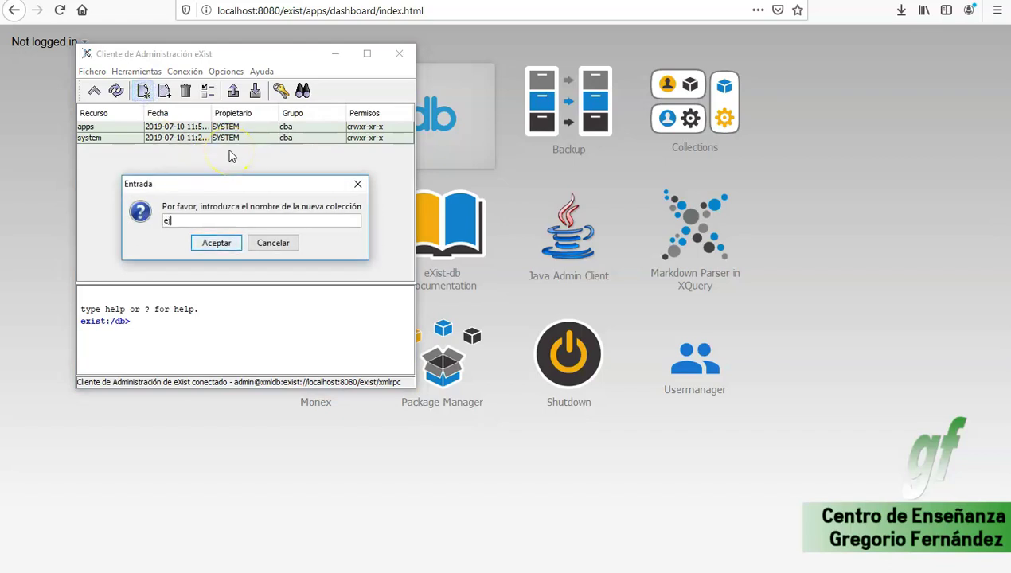
pyautogui.write('ejemplos')
pyautogui.press('Return')
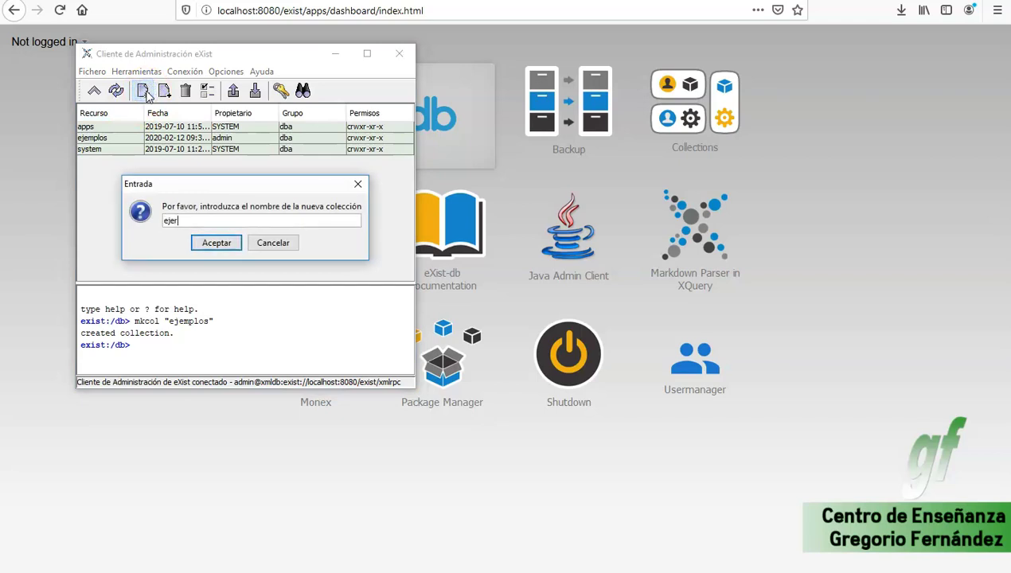
# Step: Create a collection named ejercicois and delete it again
pyautogui.write('ejercicois')
pyautogui.press('Return')
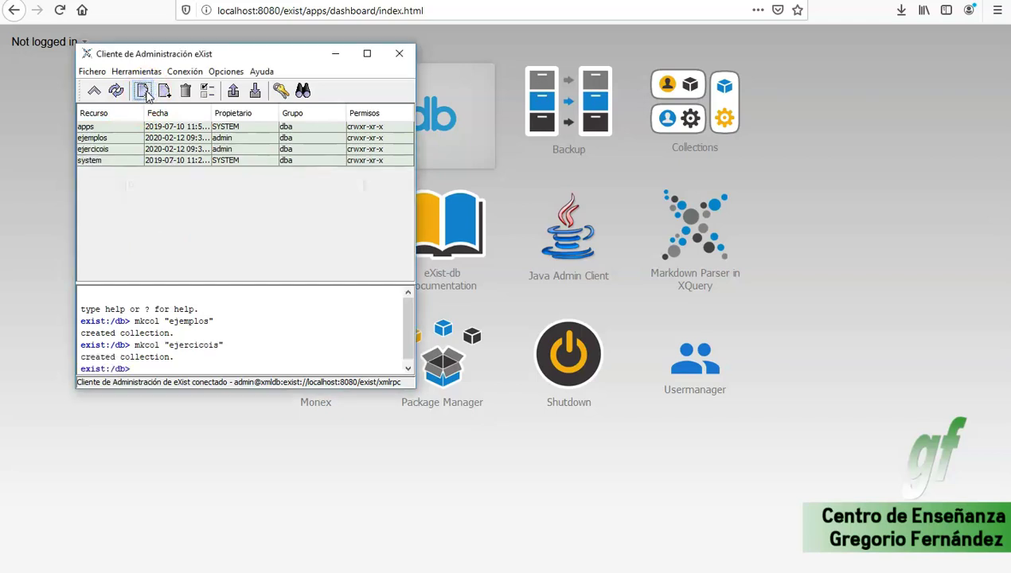
pyautogui.click(100, 151)
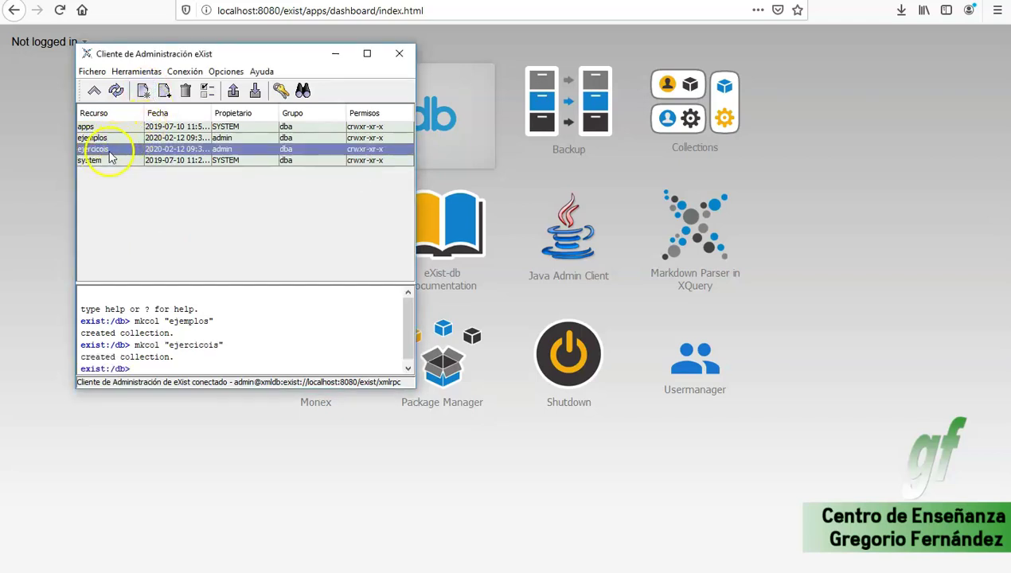
pyautogui.click(185, 90)
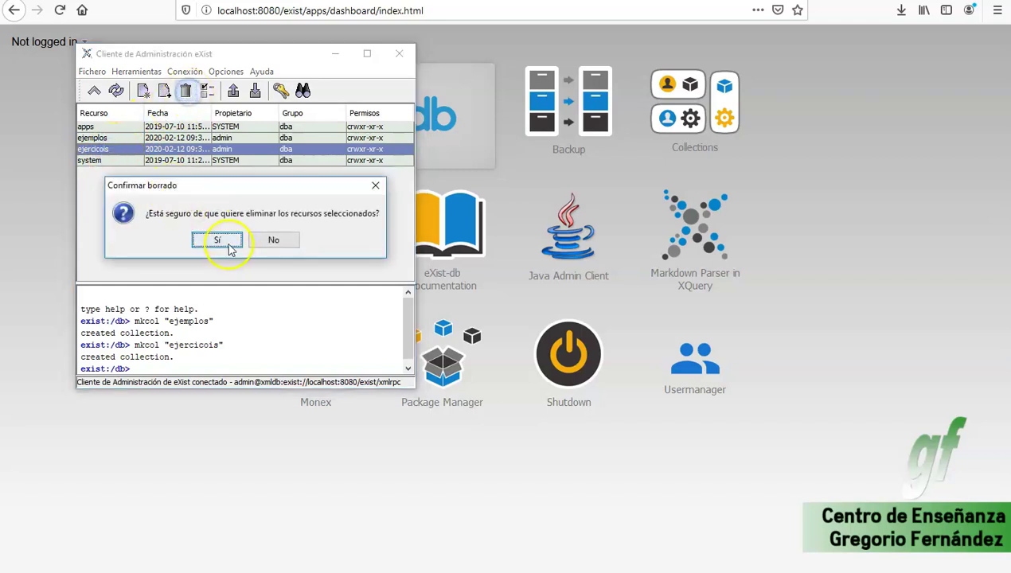
pyautogui.click(208, 239)
# Step: Create a collection named ejercicios in the database root
pyautogui.click(143, 90)
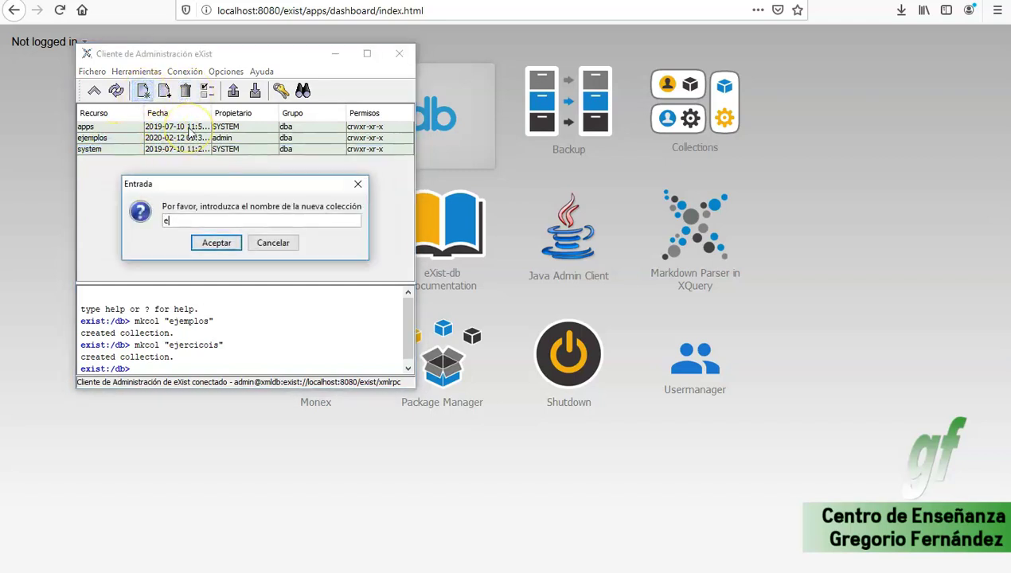
pyautogui.write('ejercicios')
pyautogui.press('Return')
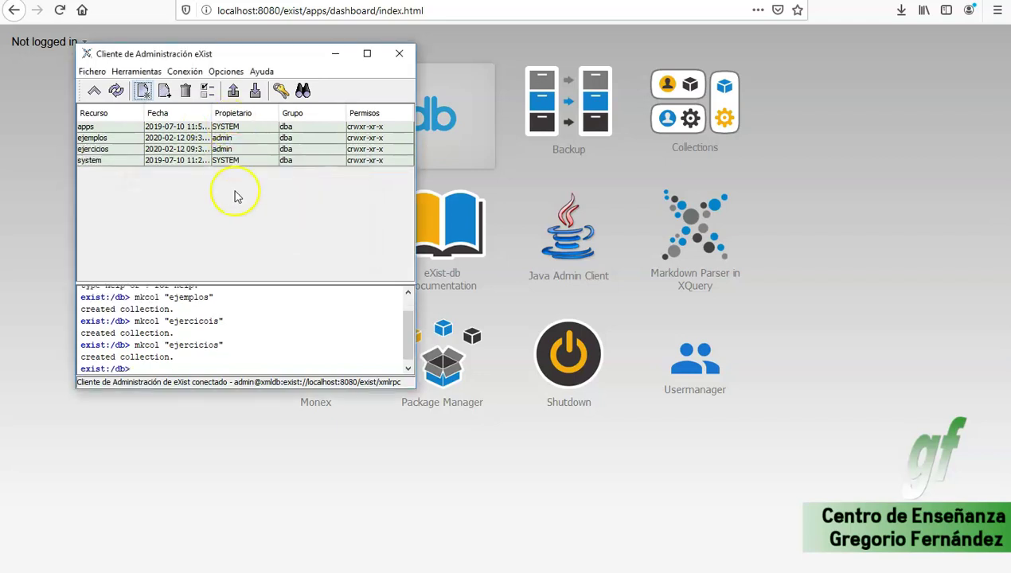
# Step: Open the ejemplos collection and bring up the XMLEjemplos folder in File Explorer beside the client
pyautogui.doubleClick(101, 141)
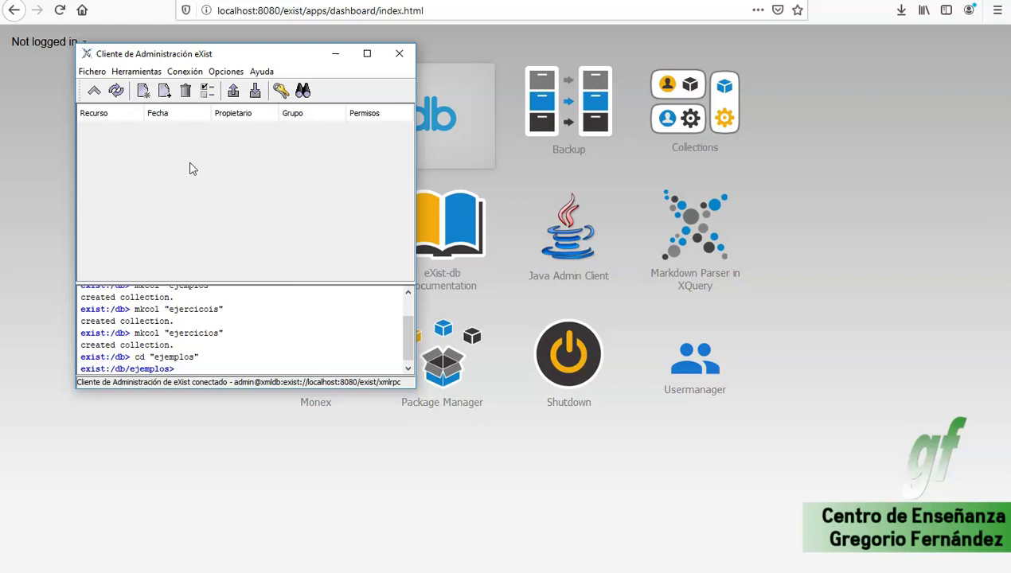
pyautogui.click(95, 561)
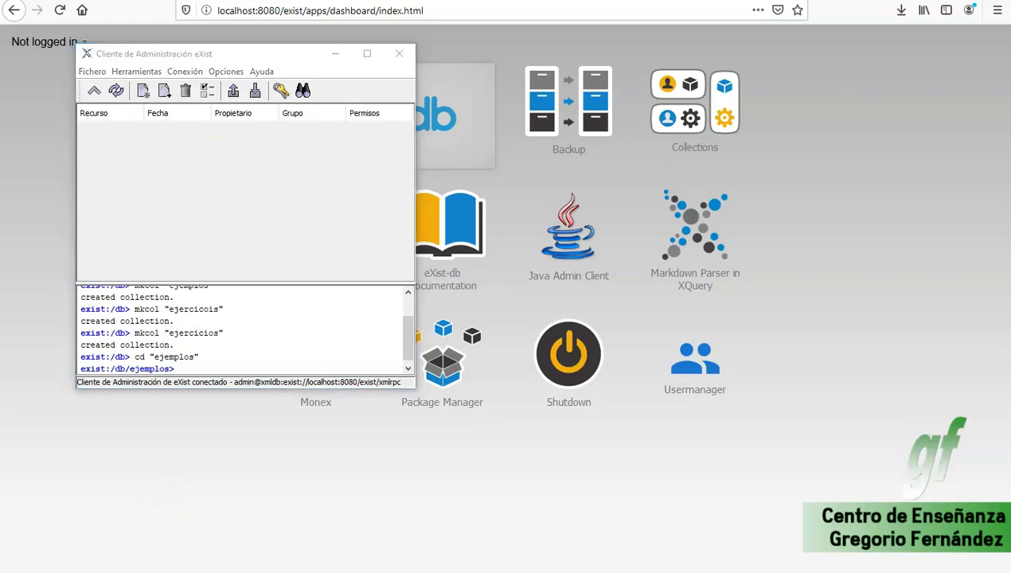
pyautogui.click(165, 93)
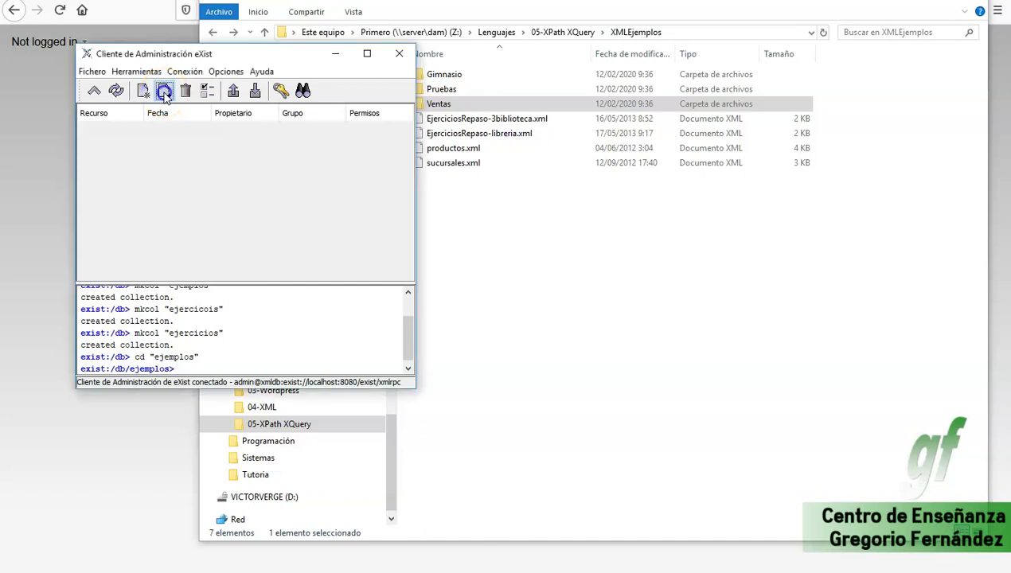
pyautogui.doubleClick(173, 357)
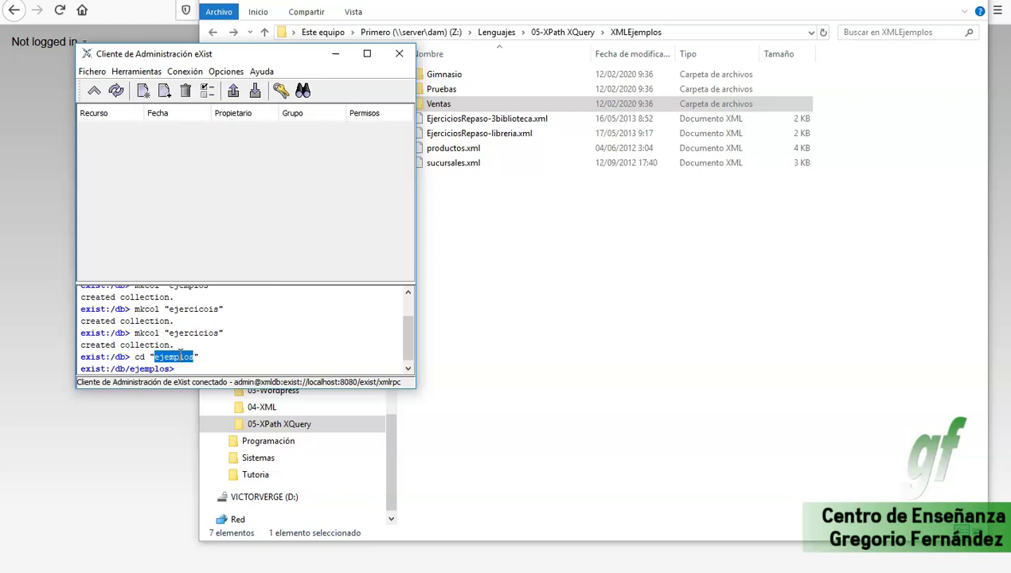
# Step: Start storing files in ejemplos and browse to Z:\Lenguajes\05-XPath XQuery\XMLEjemplos
pyautogui.click(167, 91)
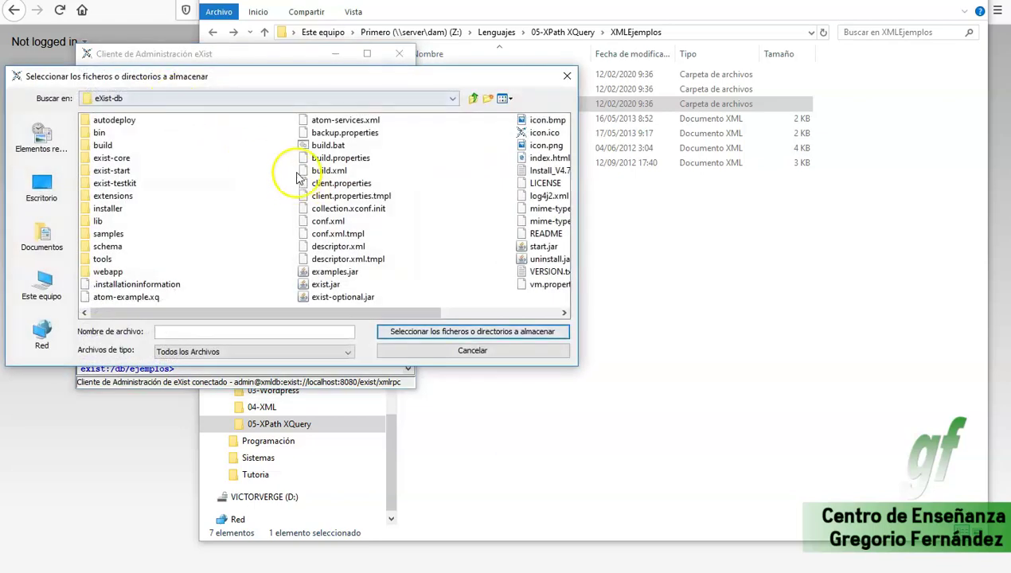
pyautogui.click(233, 97)
pyautogui.click(195, 151)
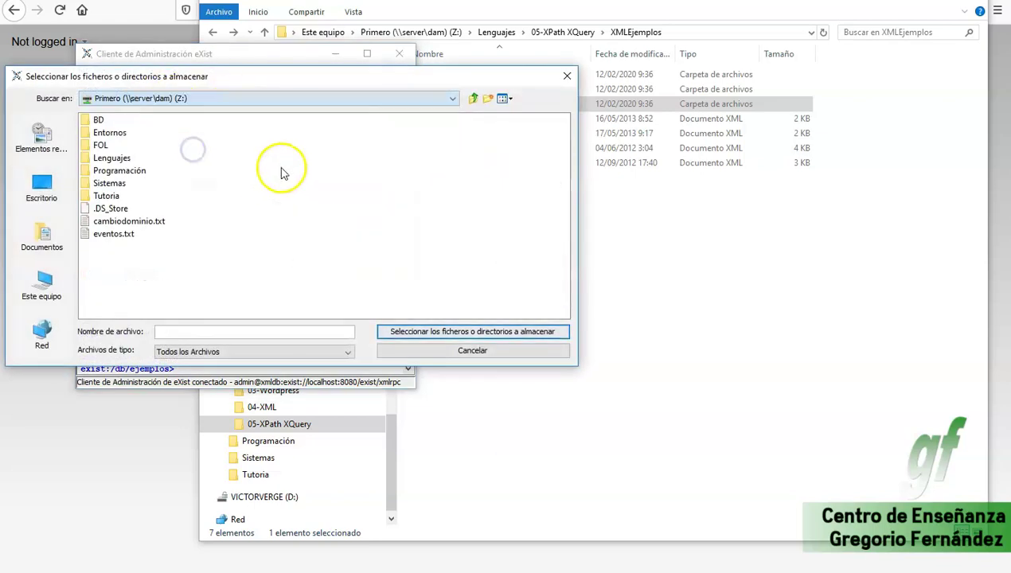
pyautogui.doubleClick(118, 160)
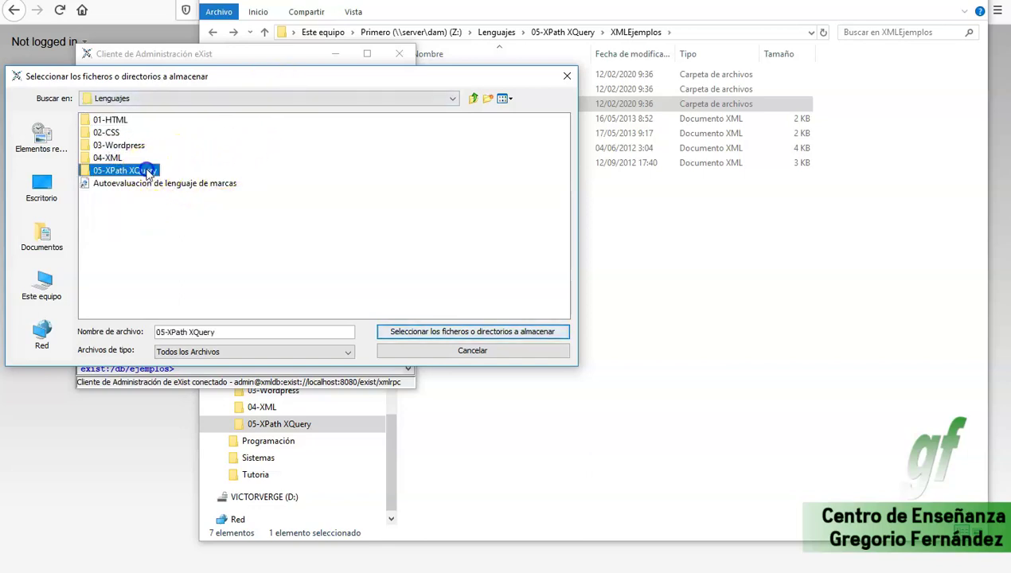
pyautogui.doubleClick(140, 170)
pyautogui.doubleClick(119, 120)
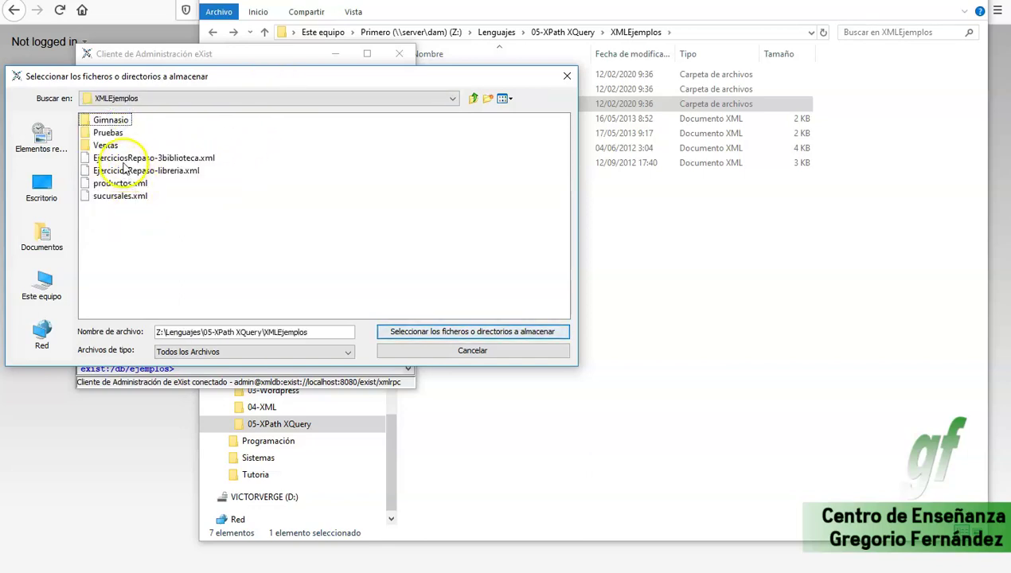
# Step: Store EjerciciosRepaso-3biblioteca.xml, EjerciciosRepaso-libreria.xml, productos.xml and sucursales.xml in the ejemplos collection and close the upload progress window
pyautogui.click(132, 157)
pyautogui.keyDown('shift'); pyautogui.click(135, 196); pyautogui.keyUp('shift')
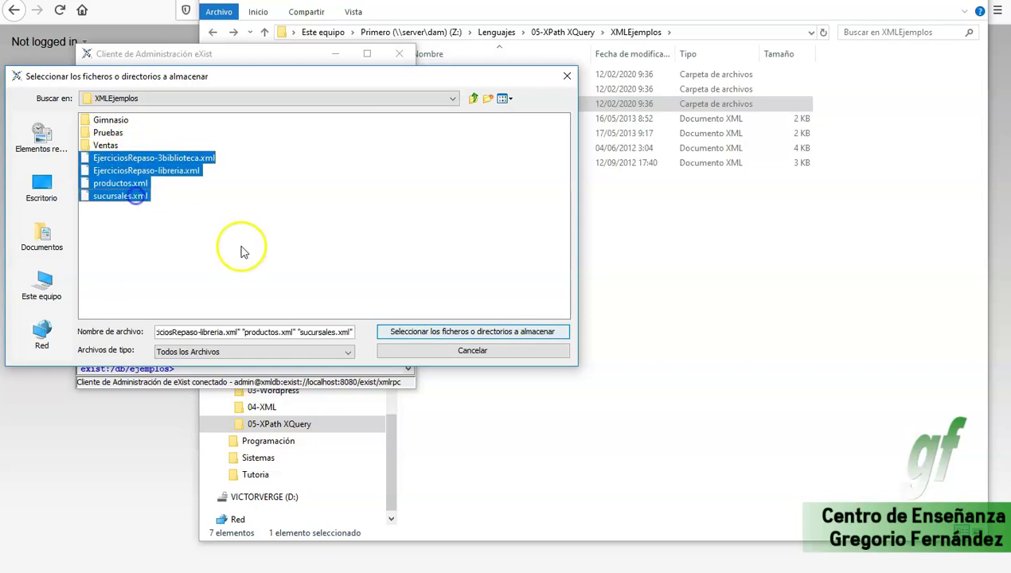
pyautogui.click(444, 331)
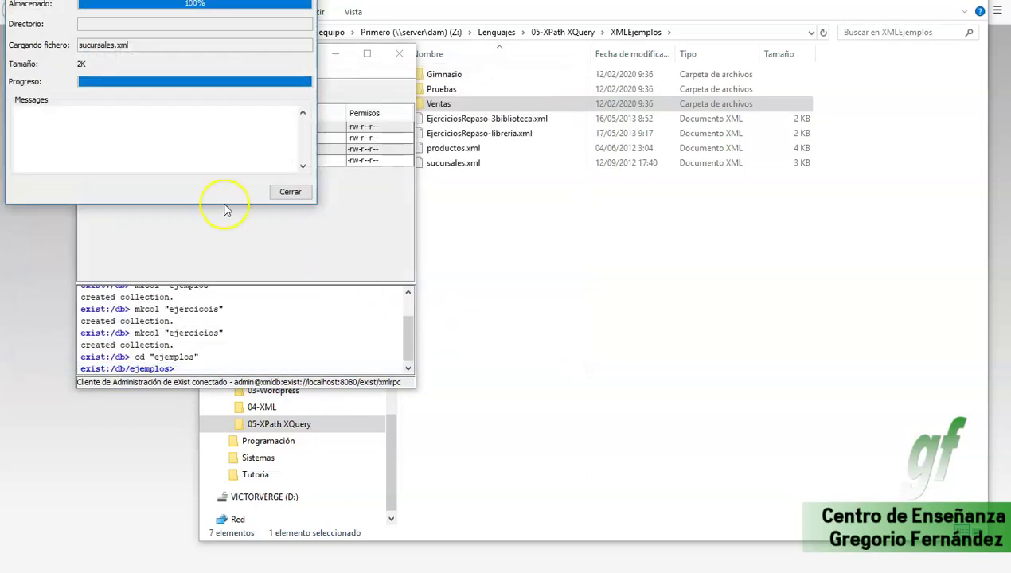
pyautogui.click(289, 192)
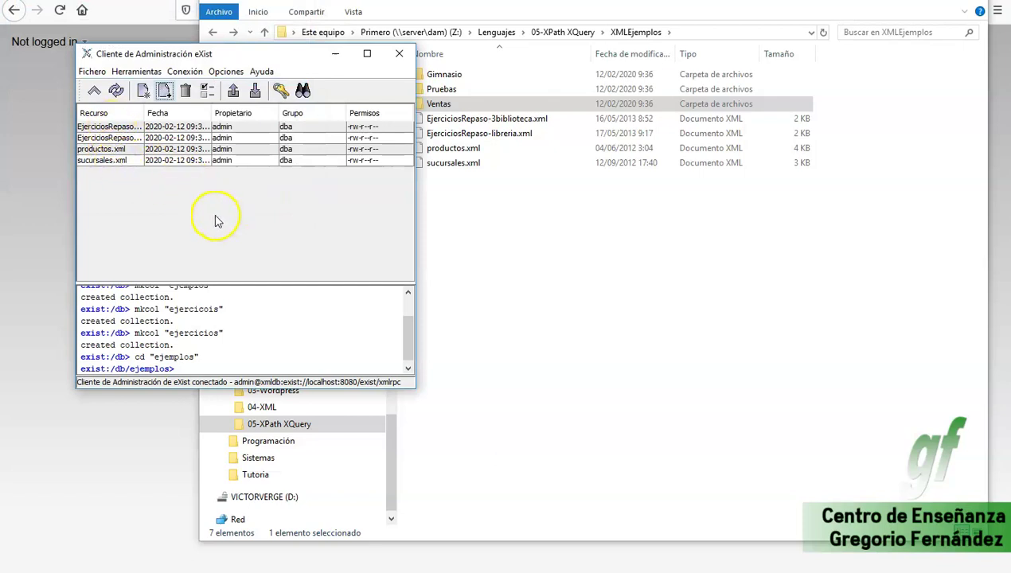
# Step: Store actividades_gim.xml, socios_gim.xml and uso_gimnasio.xml from the Gimnasio folder in the ejemplos collection and close the upload progress window
pyautogui.click(164, 91)
pyautogui.click(128, 150)
pyautogui.keyDown('shift'); pyautogui.click(110, 119); pyautogui.keyUp('shift')
pyautogui.click(430, 331)
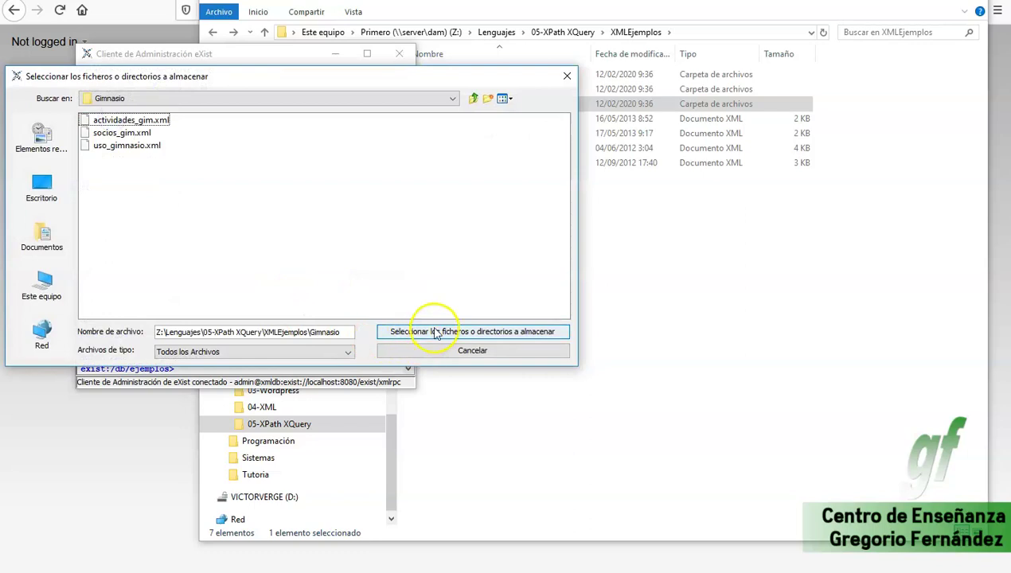
pyautogui.click(127, 119)
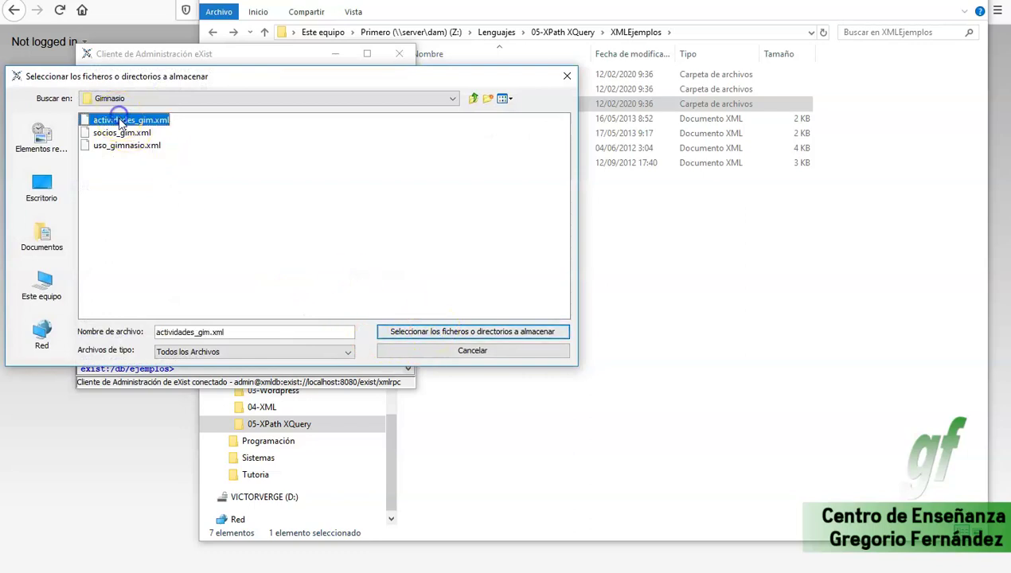
pyautogui.keyDown('shift'); pyautogui.click(128, 145); pyautogui.keyUp('shift')
pyautogui.click(440, 332)
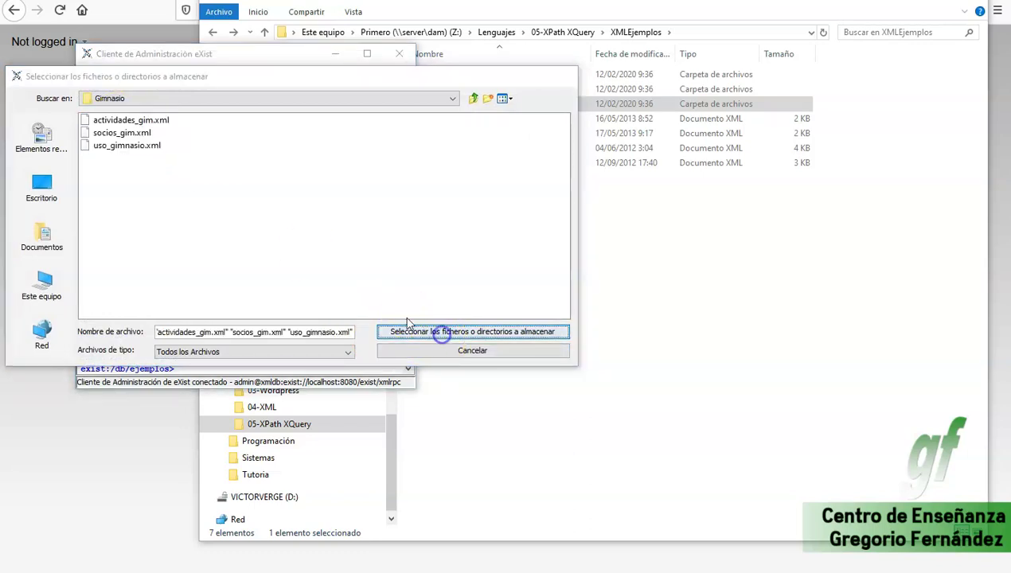
pyautogui.click(287, 191)
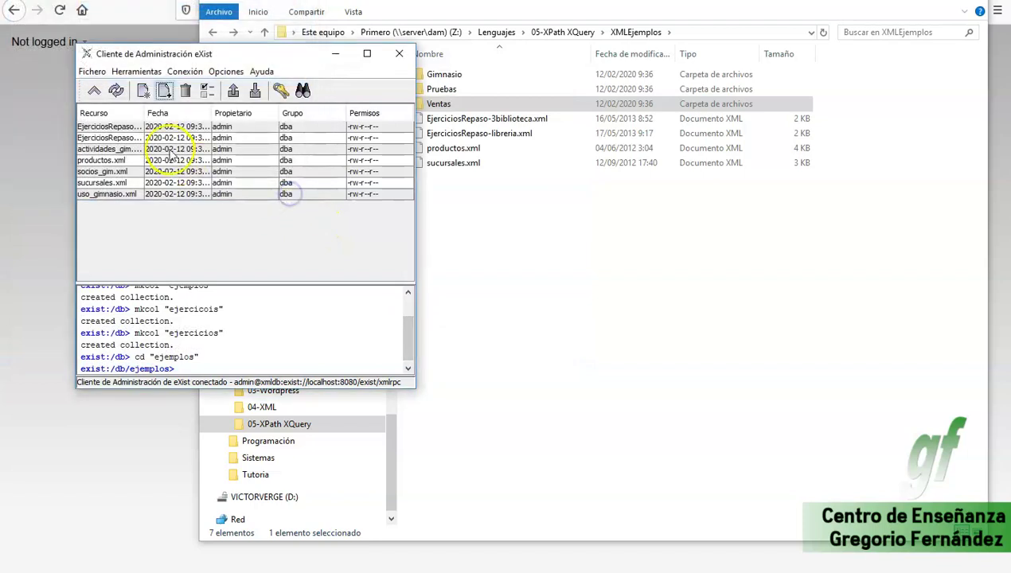
# Step: Store all XML files of the Pruebas folder, from departamentos.xml to zonas.xml, in ejemplos and close the upload progress window
pyautogui.click(164, 90)
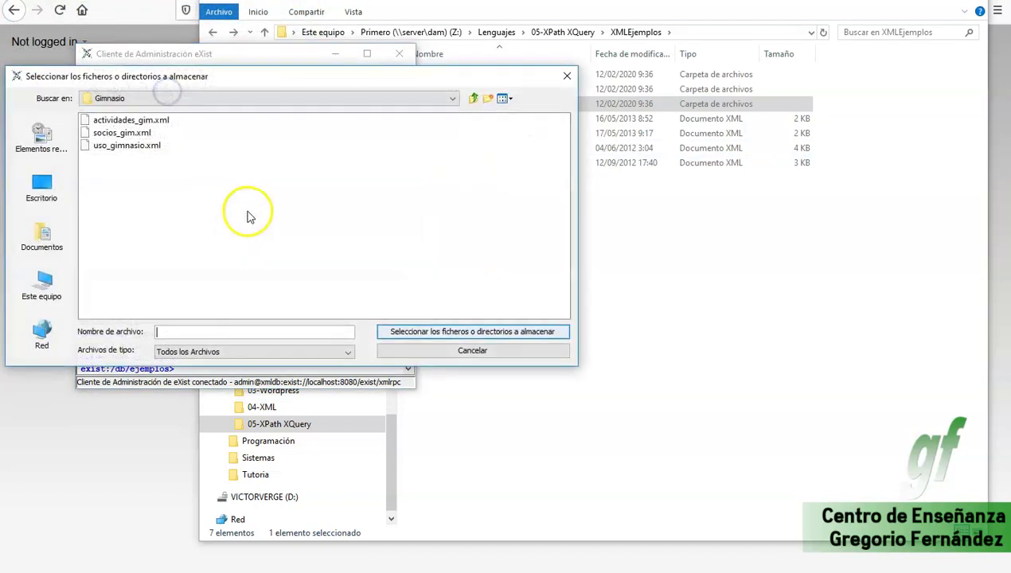
pyautogui.click(472, 98)
pyautogui.click(111, 133)
pyautogui.doubleClick(118, 135)
pyautogui.click(117, 120)
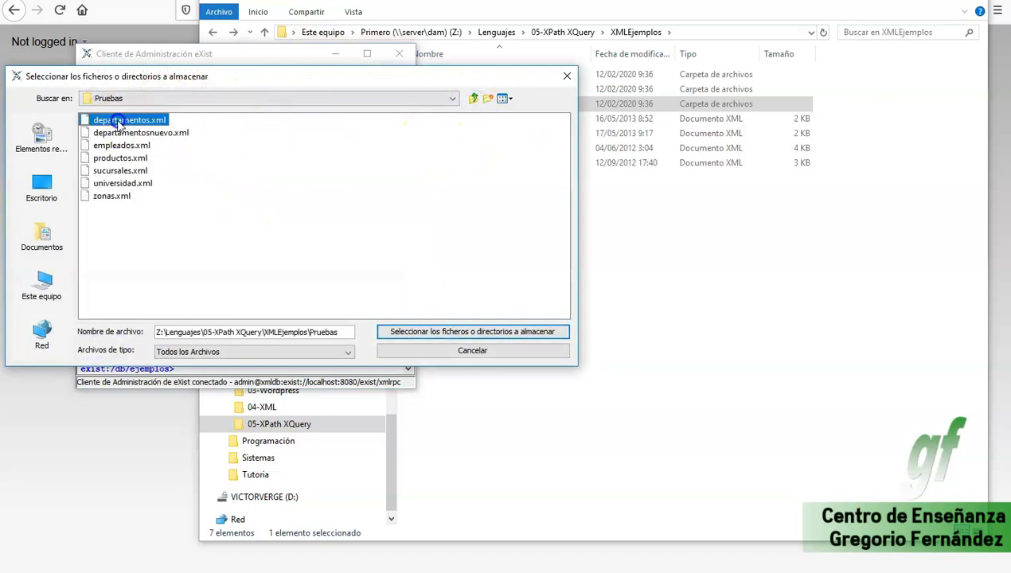
pyautogui.keyDown('shift'); pyautogui.click(119, 197); pyautogui.keyUp('shift')
pyautogui.click(464, 333)
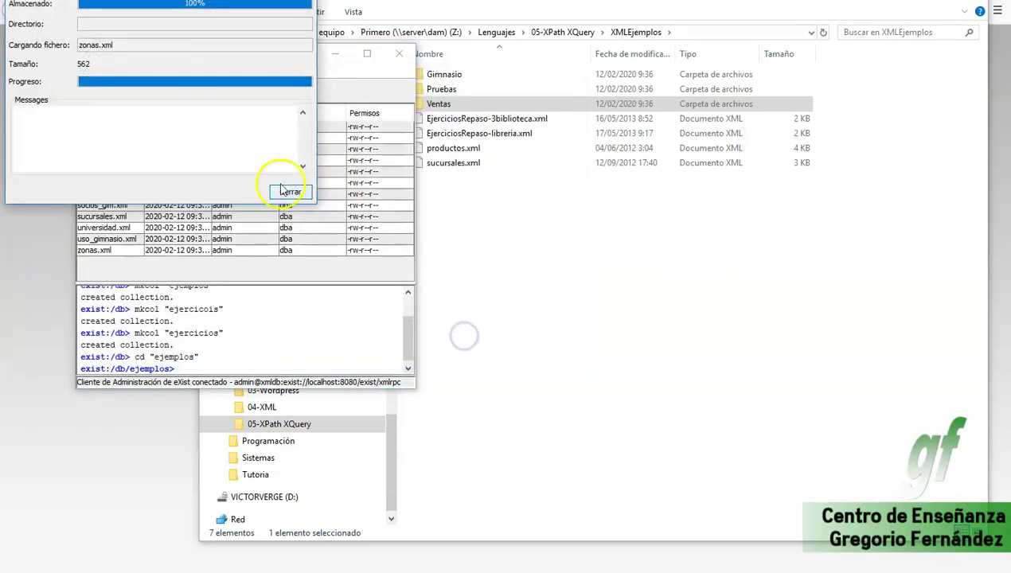
pyautogui.click(293, 193)
# Step: Check the Ventas folder in File Explorer and store all its XML files, from clientes.xml to productos.xml, in the ejemplos collection
pyautogui.doubleClick(439, 104)
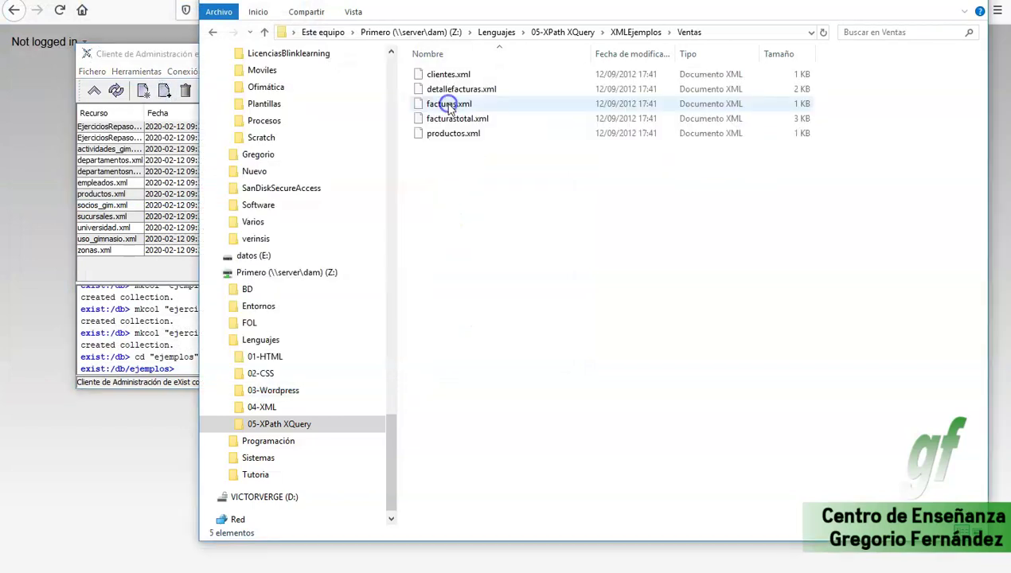
pyautogui.click(167, 54)
pyautogui.click(164, 90)
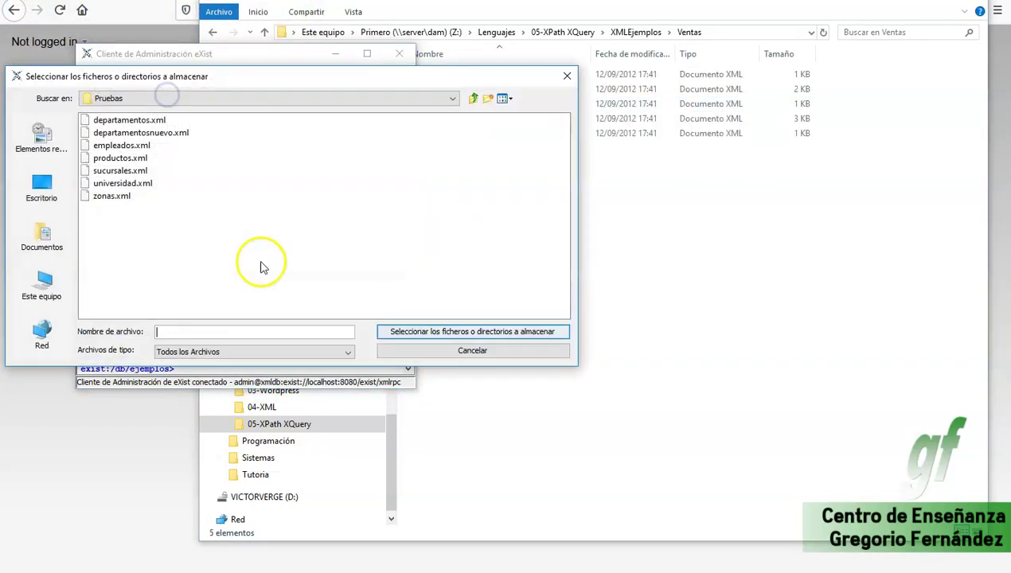
pyautogui.click(473, 97)
pyautogui.doubleClick(102, 146)
pyautogui.click(116, 119)
pyautogui.keyDown('shift'); pyautogui.click(120, 171); pyautogui.keyUp('shift')
pyautogui.press('Return')
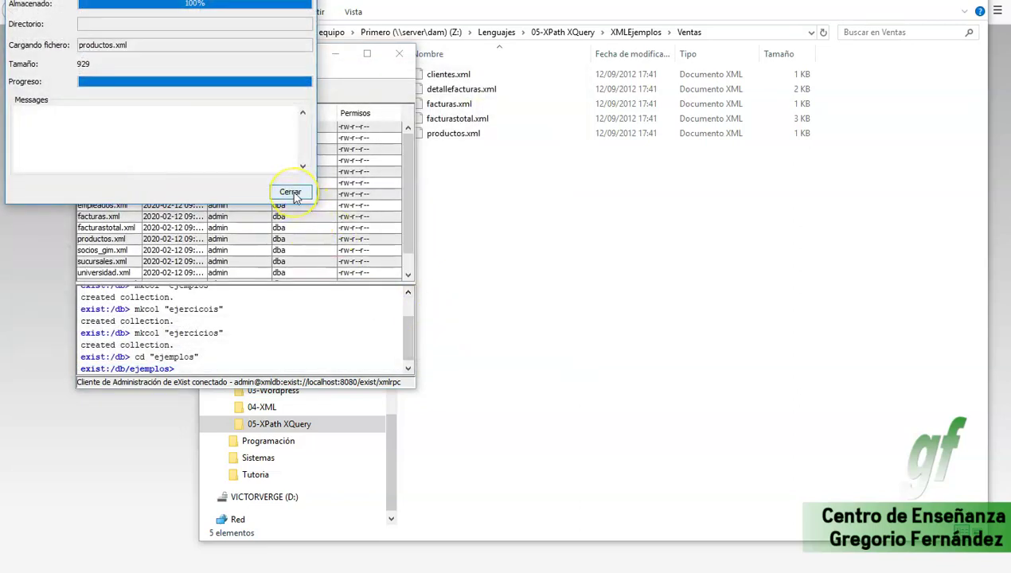
pyautogui.click(290, 192)
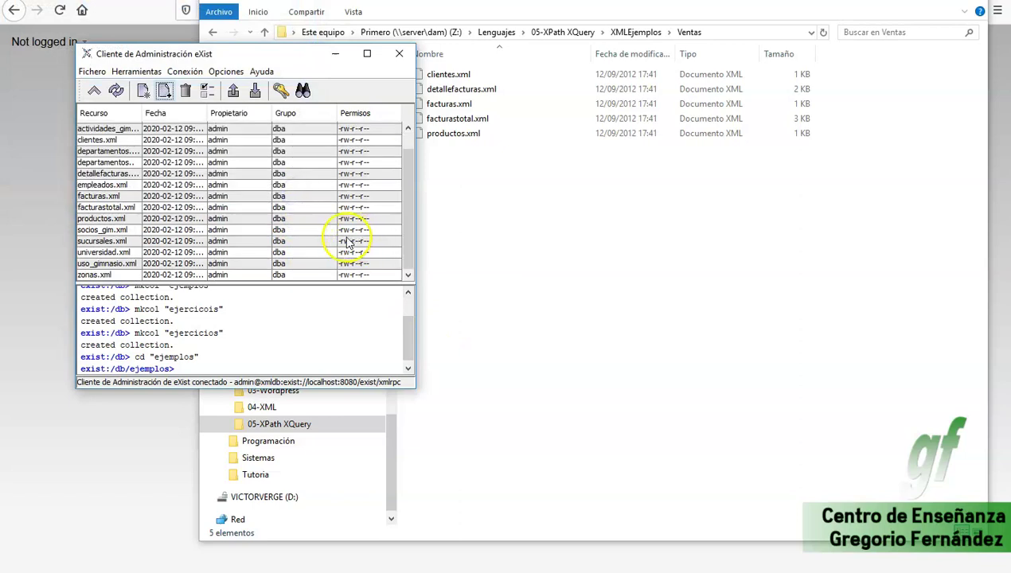
# Step: Open the stored EjerciciosRepaso-3biblioteca.xml and clientes.xml, place their windows beside the client and look through their contents
pyautogui.scroll(1, 191, 191)
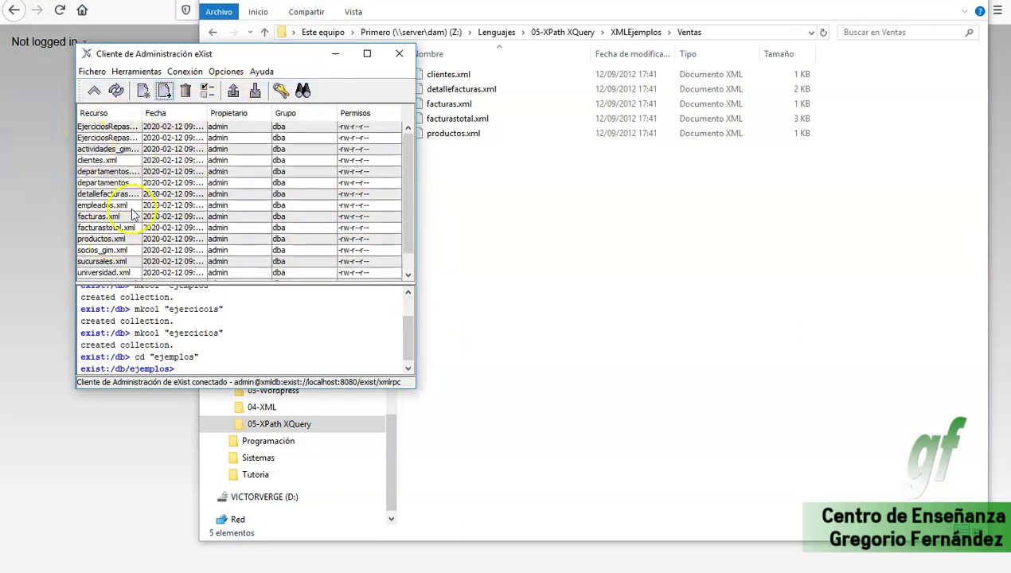
pyautogui.click(109, 128)
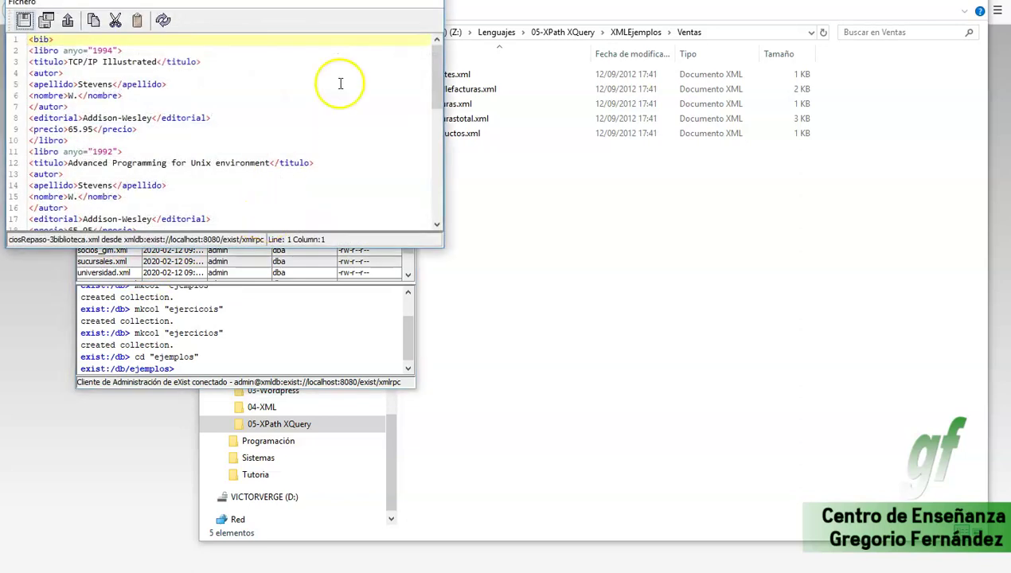
pyautogui.moveTo(223, 2); pyautogui.dragTo(629, 5)
pyautogui.click(158, 163)
pyautogui.doubleClick(158, 162)
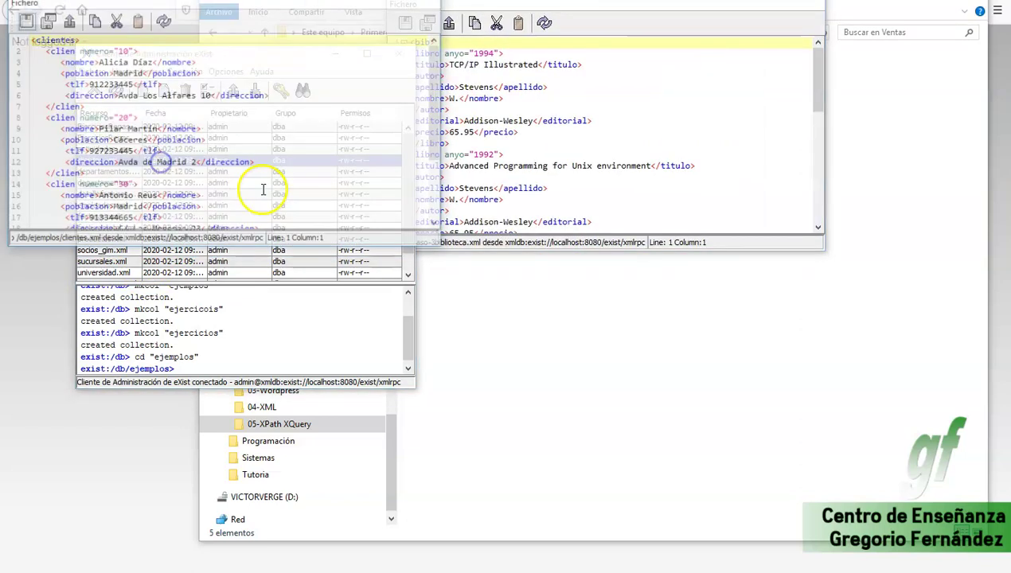
pyautogui.moveTo(235, 4); pyautogui.dragTo(714, 269)
pyautogui.click(635, 136)
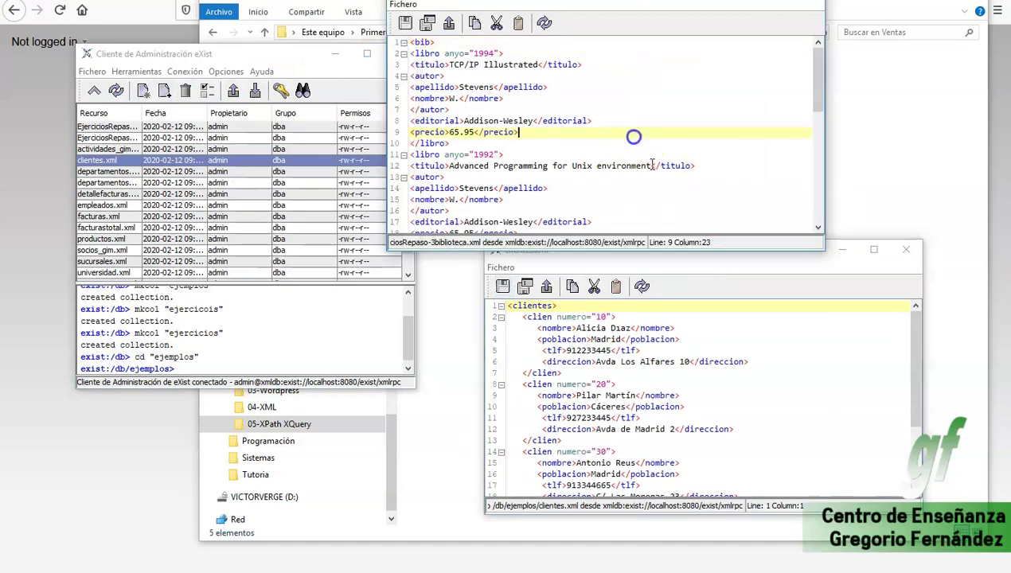
pyautogui.moveTo(817, 91); pyautogui.dragTo(817, 230)
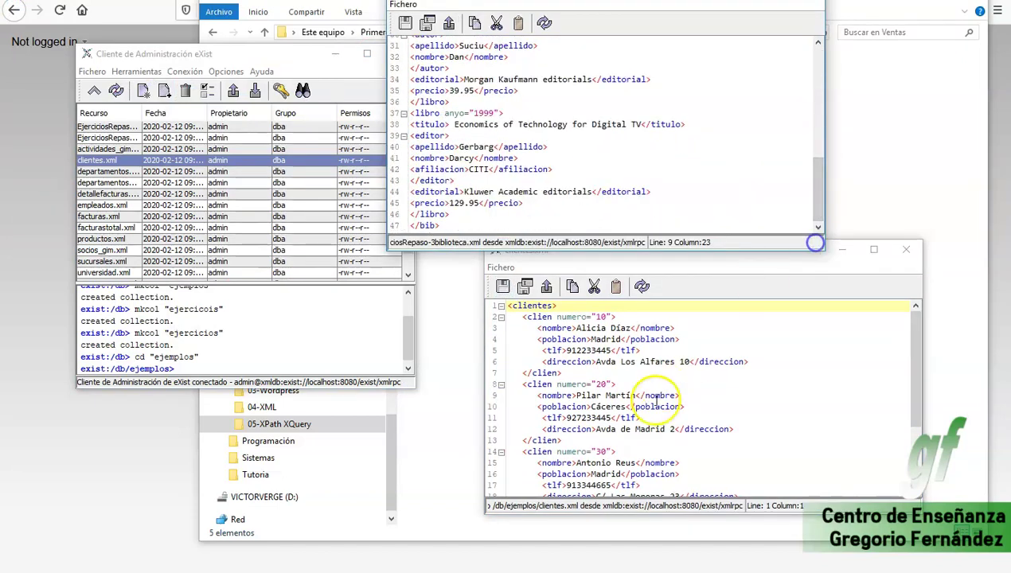
pyautogui.scroll(-3, 642, 351)
pyautogui.scroll(3, 641, 355)
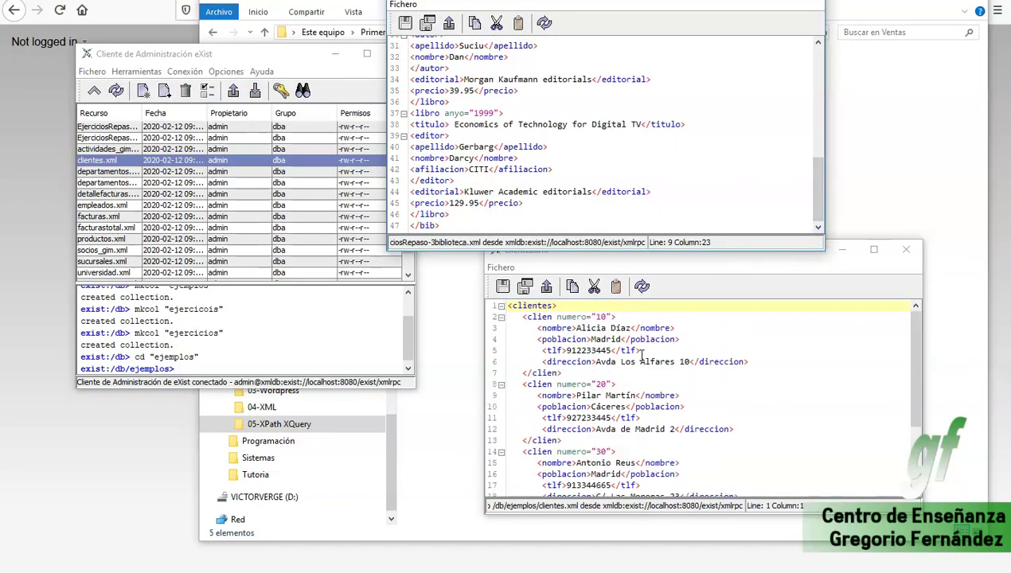
# Step: Open the stored facturas.xml, enlarge its window to view the whole document and close it
pyautogui.doubleClick(131, 217)
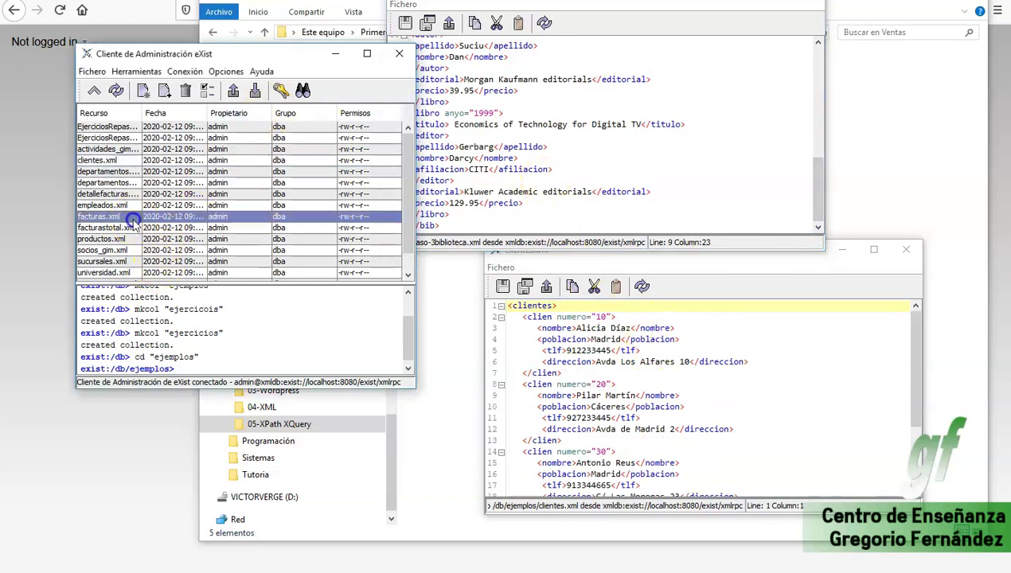
pyautogui.moveTo(300, 6); pyautogui.dragTo(300, 101)
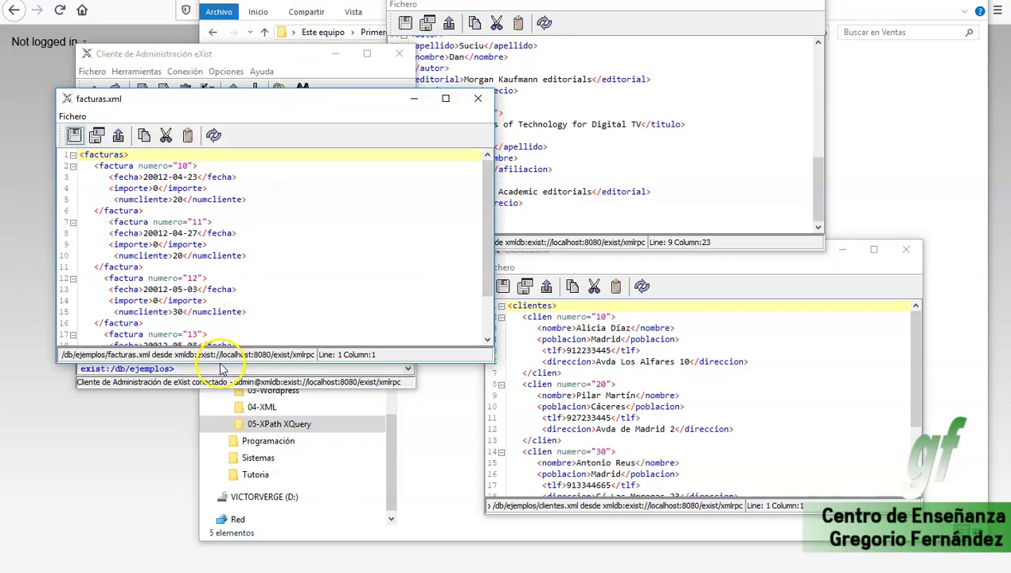
pyautogui.moveTo(222, 367); pyautogui.dragTo(243, 527)
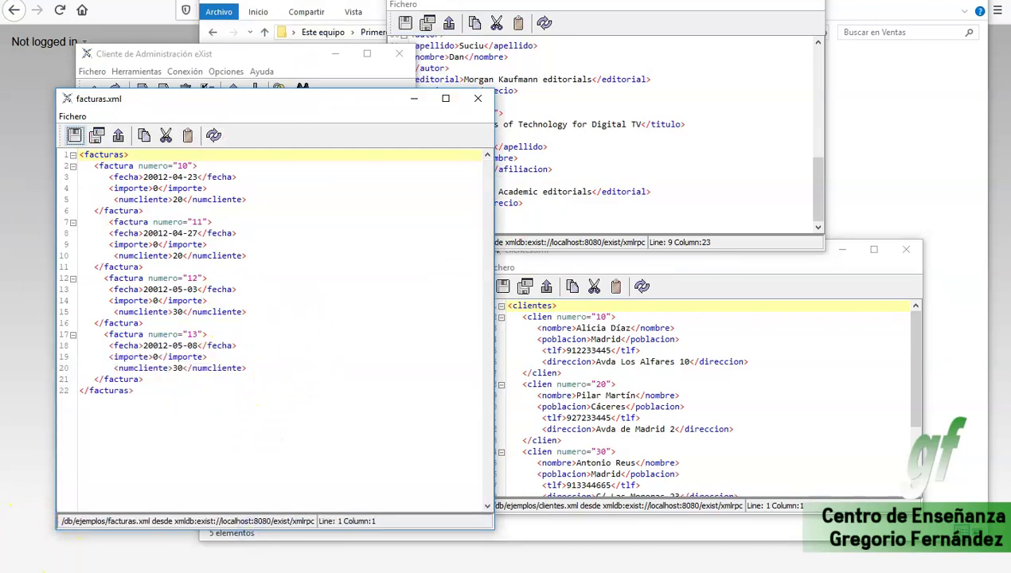
pyautogui.click(478, 99)
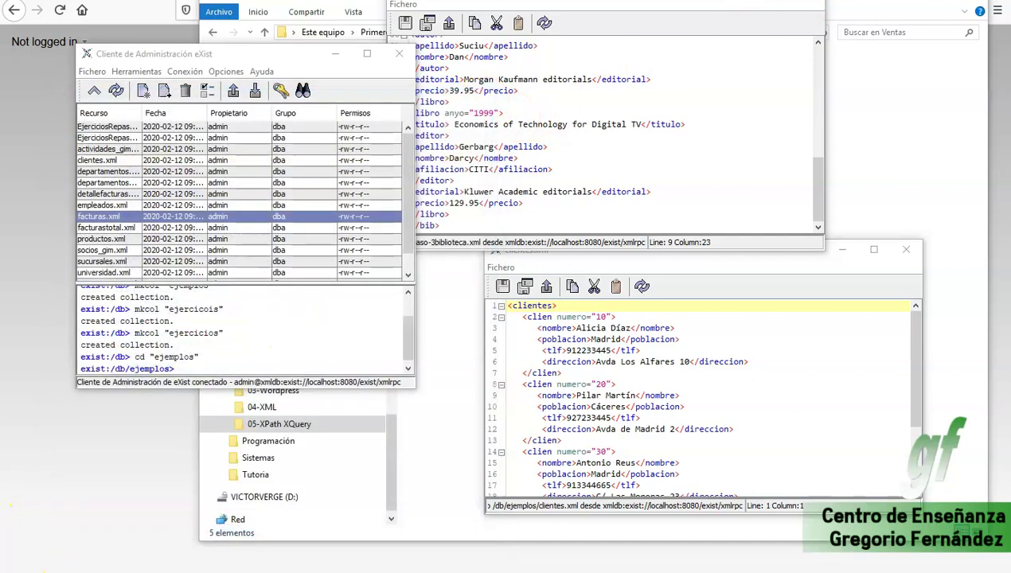
# Step: Open the query dialog for the /db/ejemplos context and arrange it side by side with the clientes.xml window
pyautogui.moveTo(791, 249); pyautogui.dragTo(793, 129)
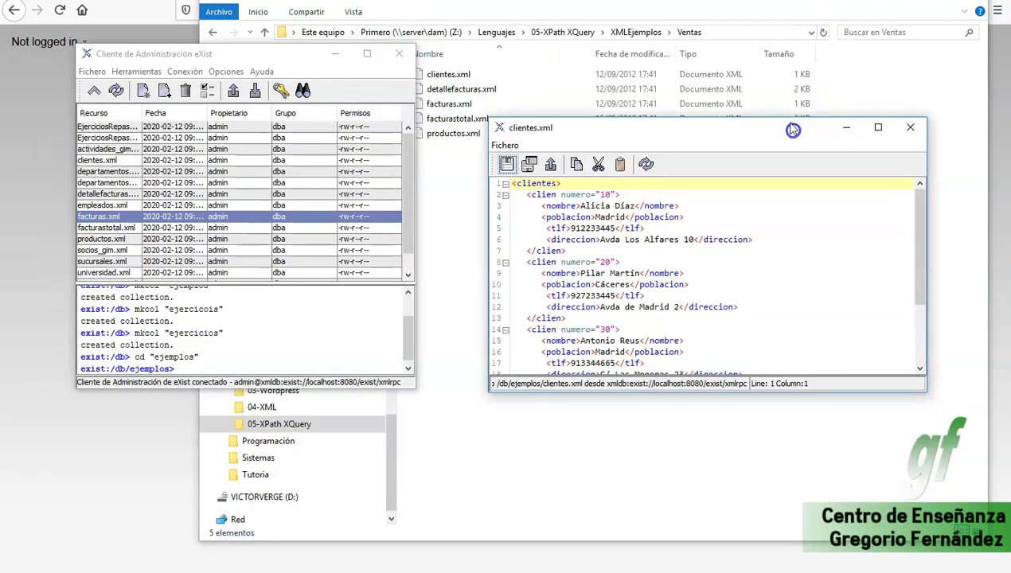
pyautogui.click(634, 183)
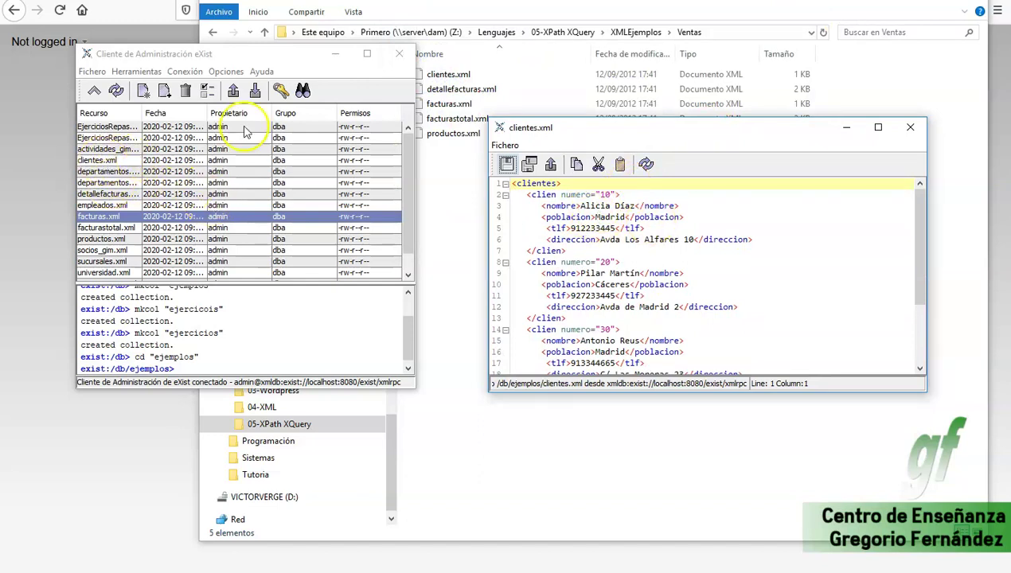
pyautogui.click(303, 93)
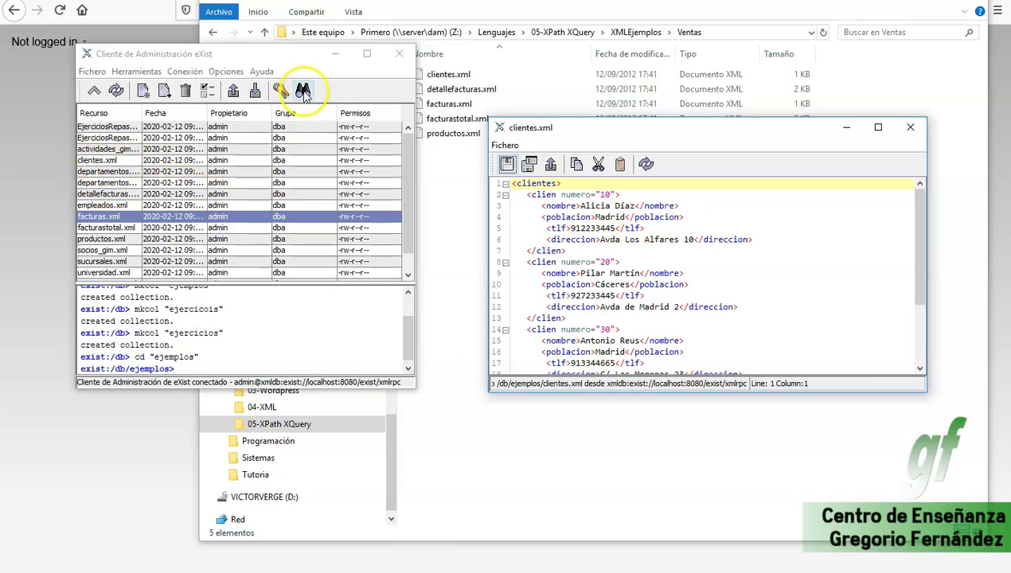
pyautogui.click(302, 90)
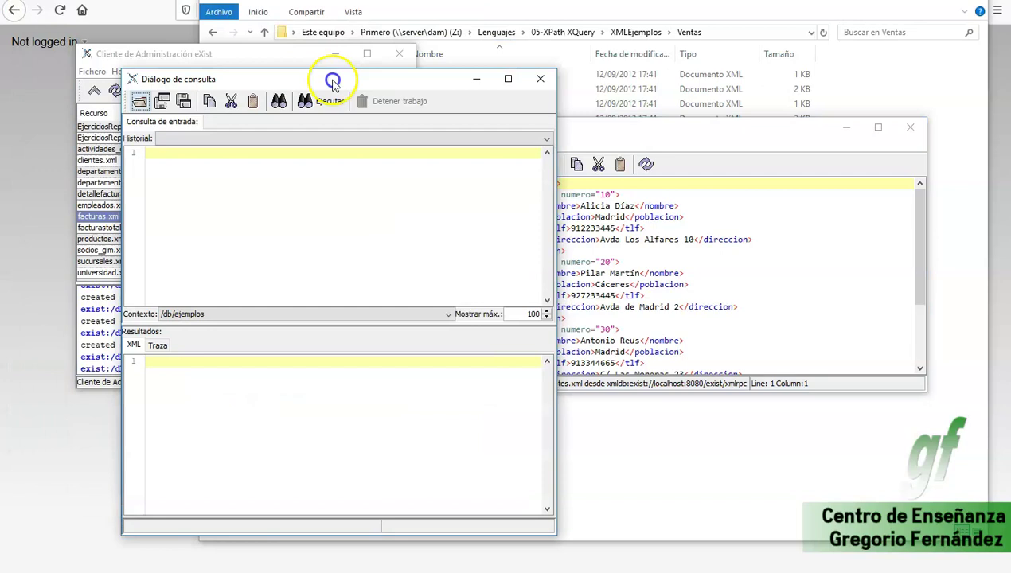
pyautogui.moveTo(386, 92); pyautogui.dragTo(436, 34)
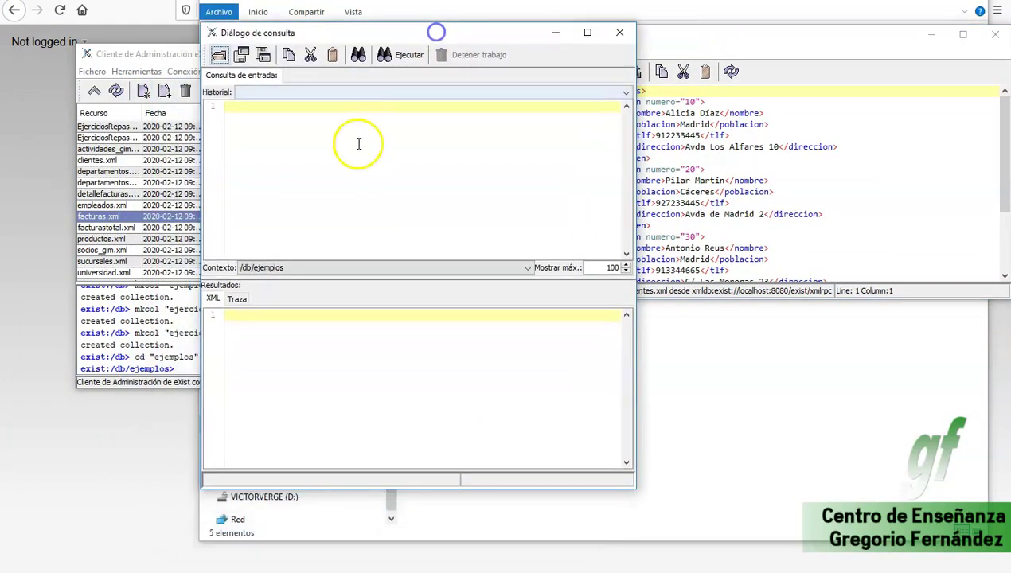
pyautogui.click(720, 135)
pyautogui.click(350, 131)
pyautogui.moveTo(448, 41); pyautogui.dragTo(371, 40)
# Step: Write the XPath query //clientes/clien/nombre and execute it
pyautogui.write('/')
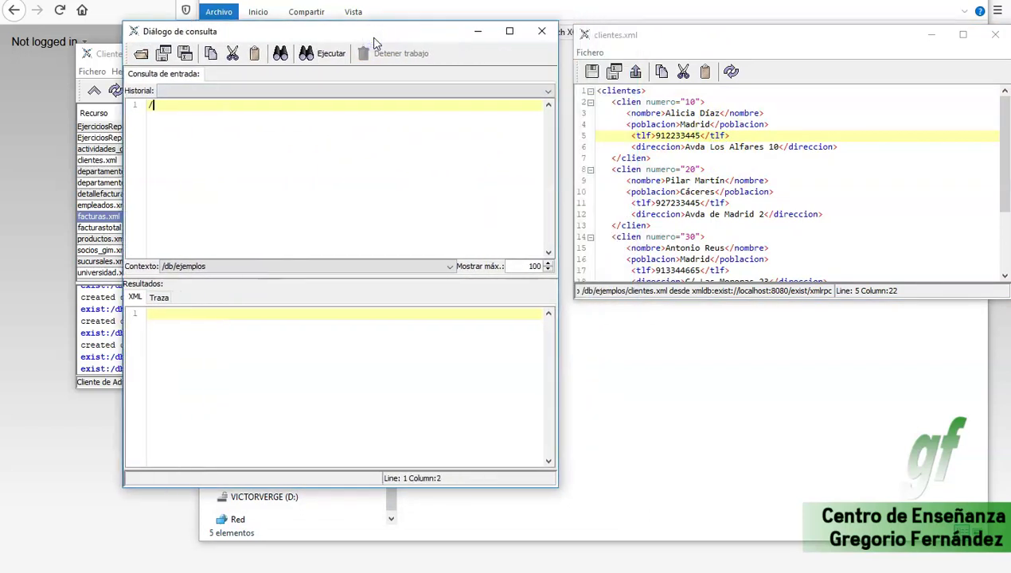
pyautogui.write('/clientes/clien')
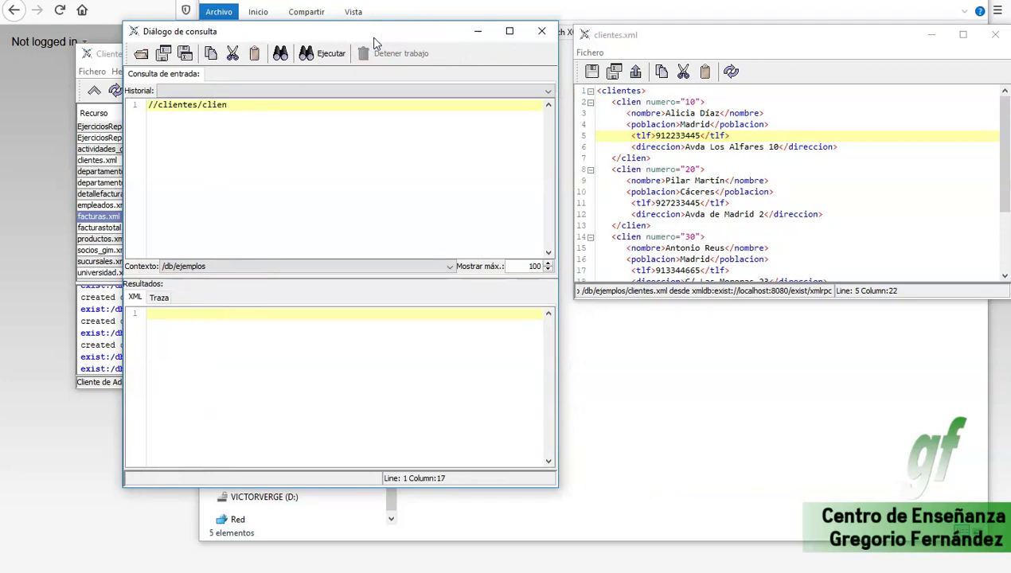
pyautogui.write('/nombre')
pyautogui.click(329, 54)
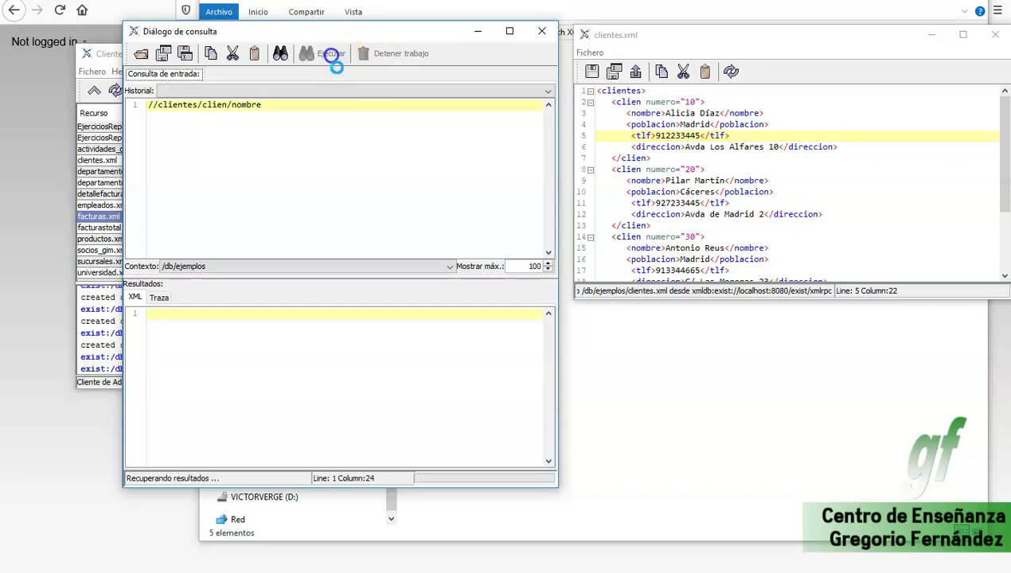
# Step: Examine the query text and the nombre elements returned in the XML results
pyautogui.hotkey('ctrl', 'a')
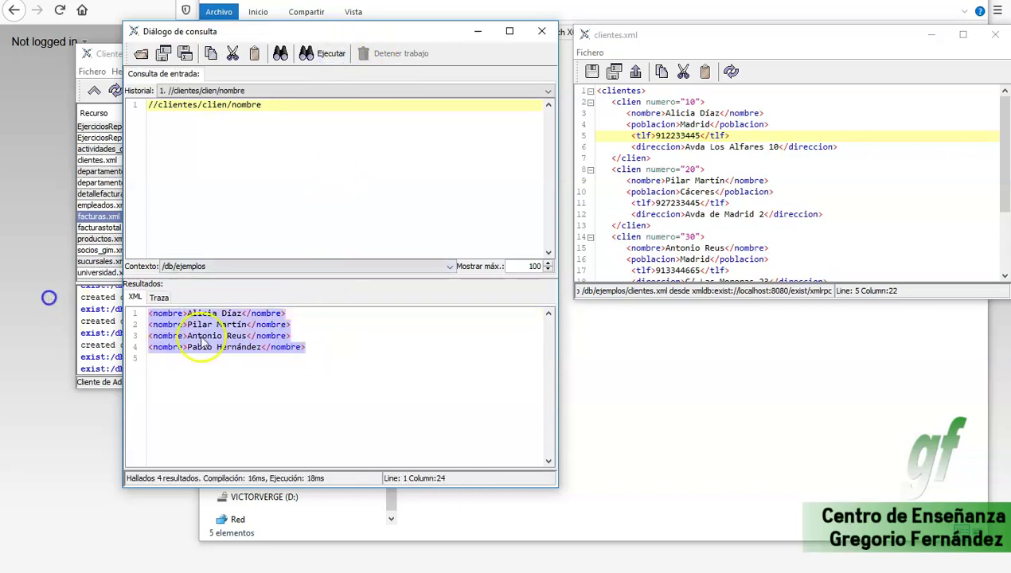
pyautogui.click(374, 352)
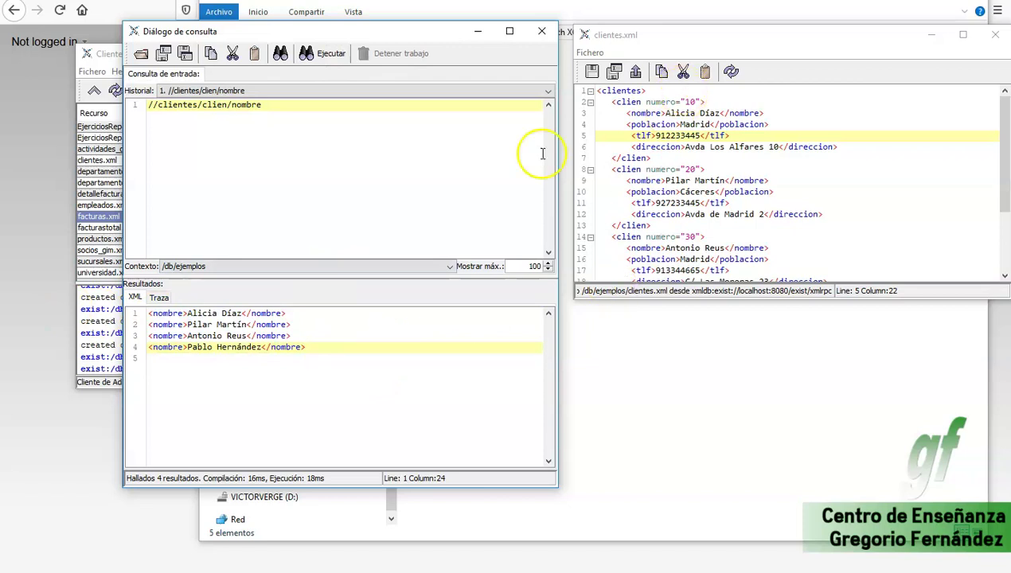
pyautogui.moveTo(302, 121); pyautogui.dragTo(40, 110)
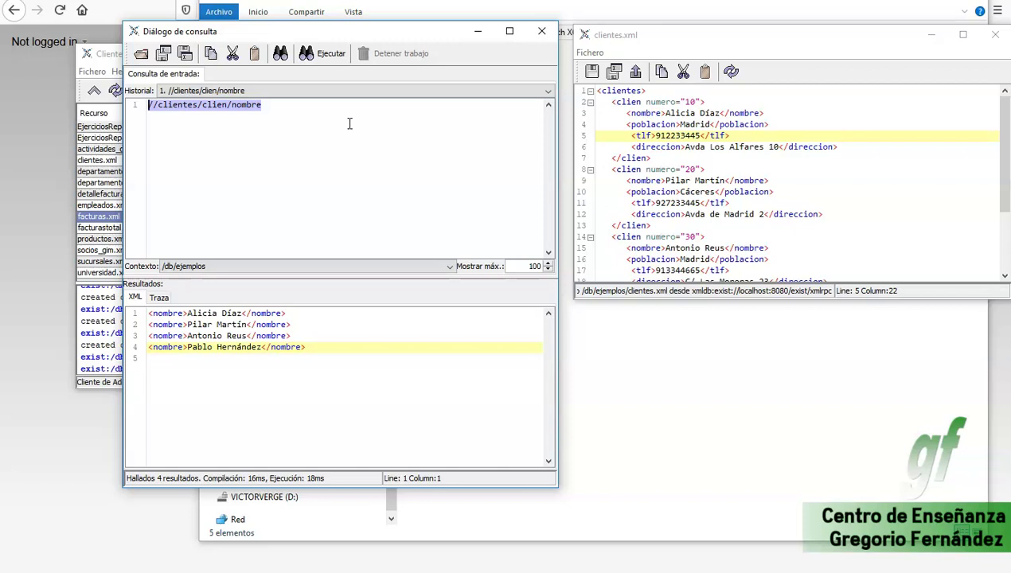
pyautogui.moveTo(332, 358); pyautogui.dragTo(119, 308)
pyautogui.click(347, 338)
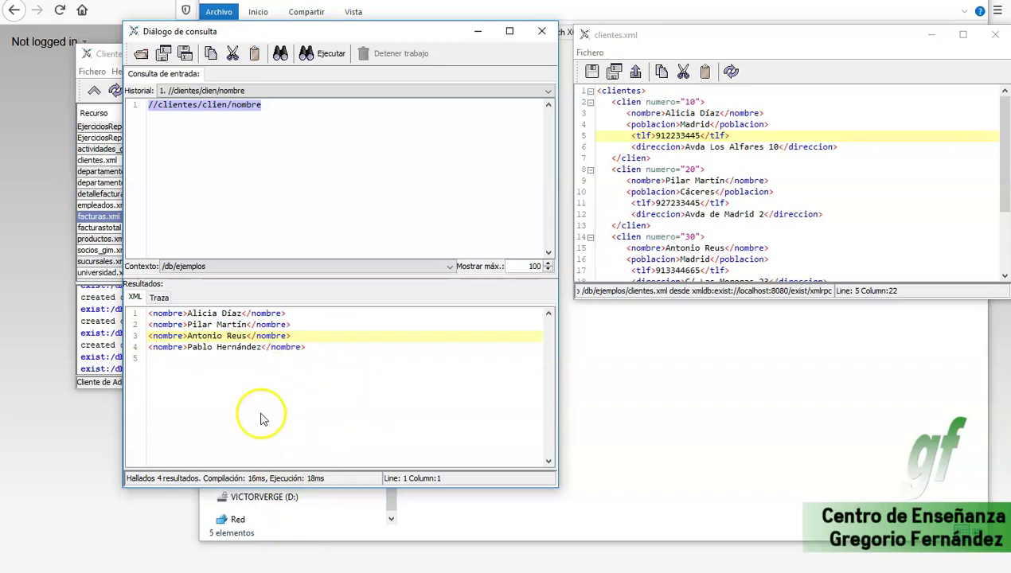
# Step: Switch to the Word document with the notes on basic XPath selection
pyautogui.click(80, 567)
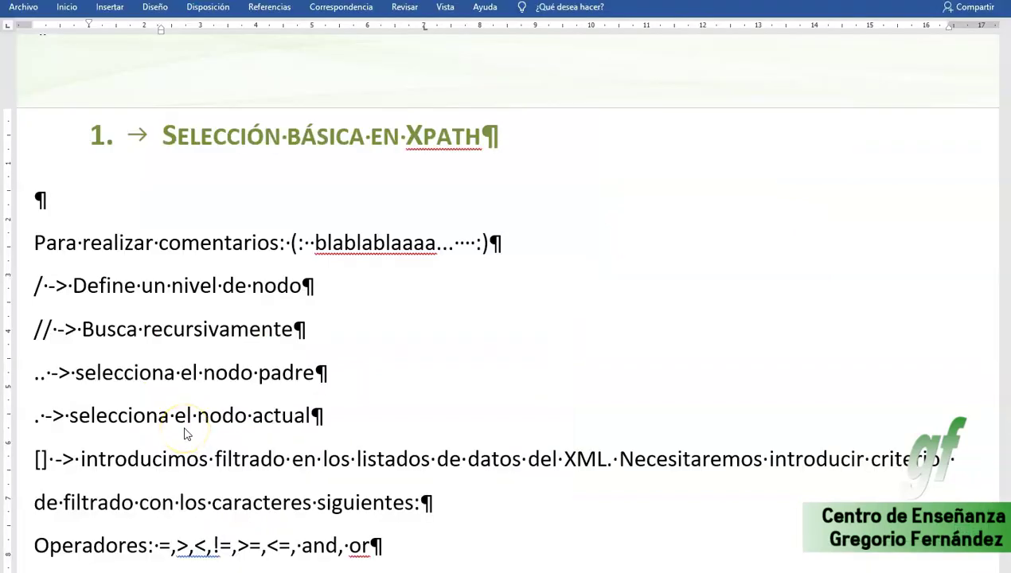